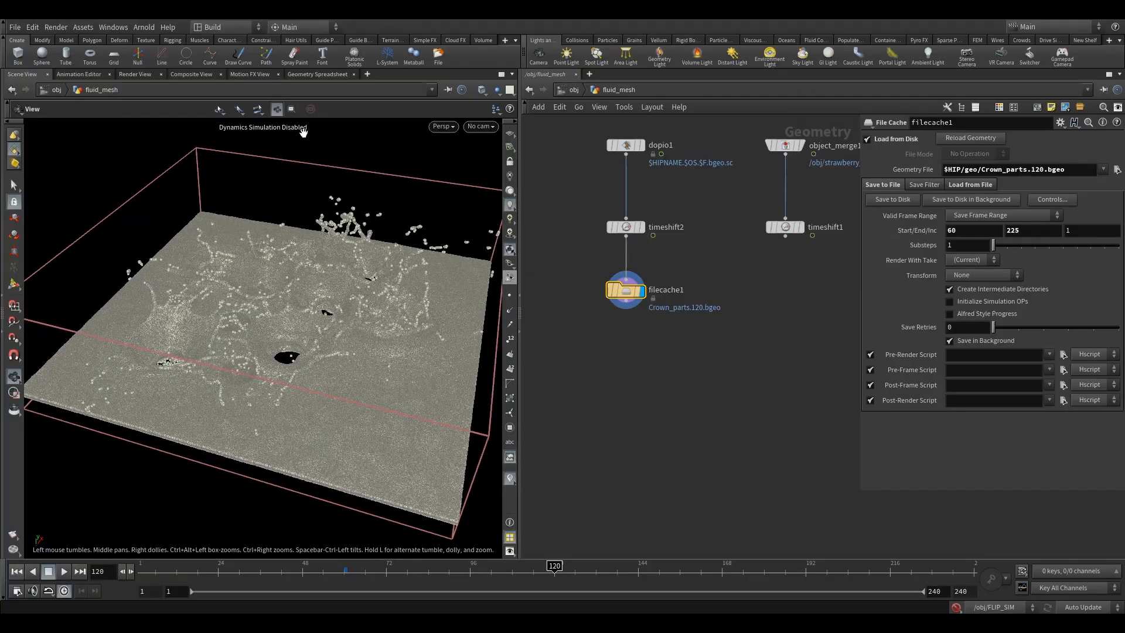
Step: Add a VDB from Particles node below filecache1, feed it the cached particles and display it
drag(596, 338, 660, 410)
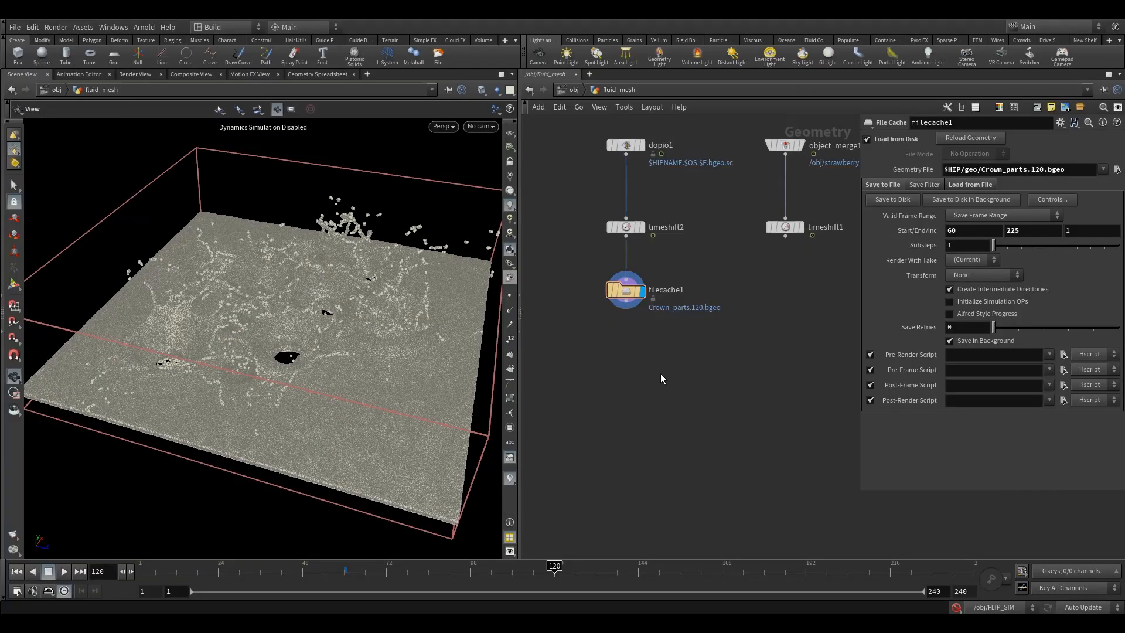
mouse_move(410, 319)
mouse_down()
mouse_move(410, 363)
mouse_move(404, 334)
mouse_up()
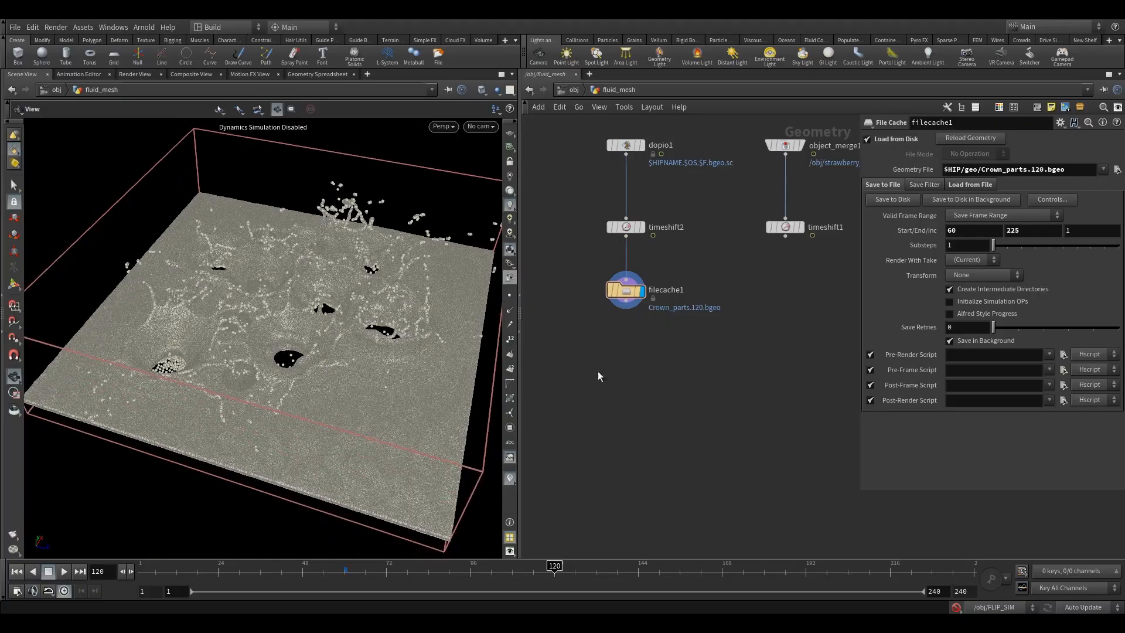
key(Tab)
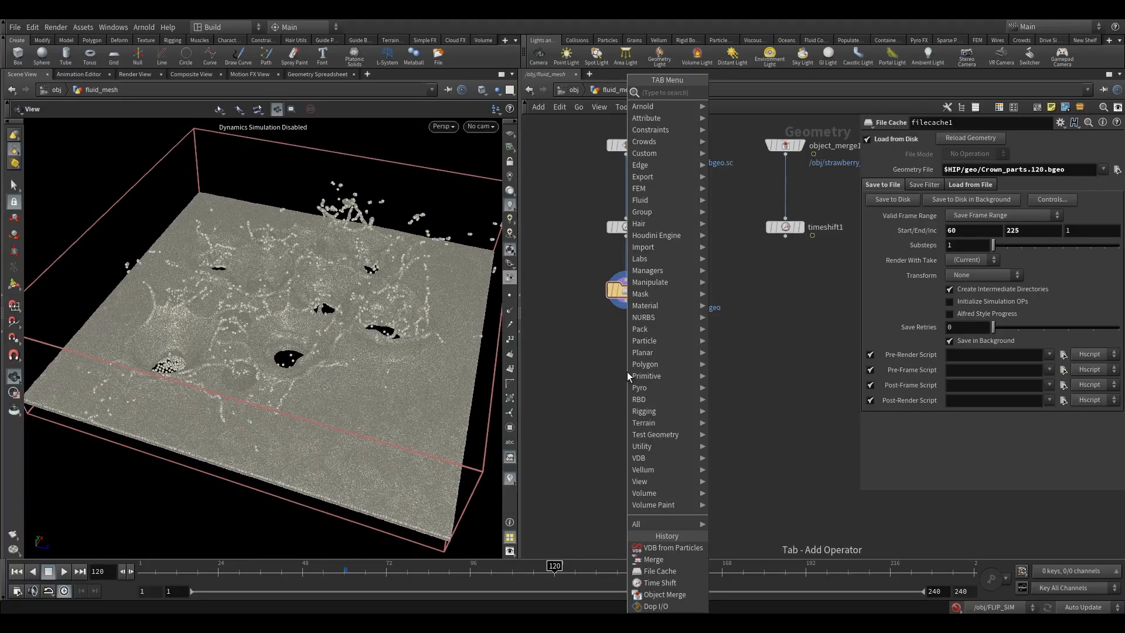
text(vdbf)
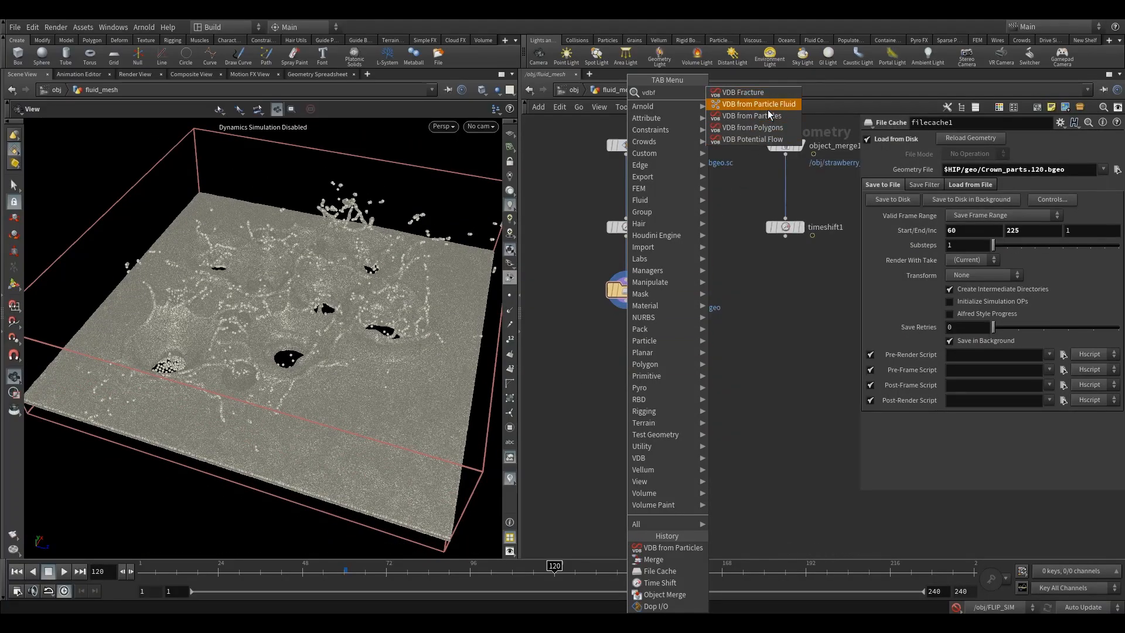
click(769, 116)
click(640, 367)
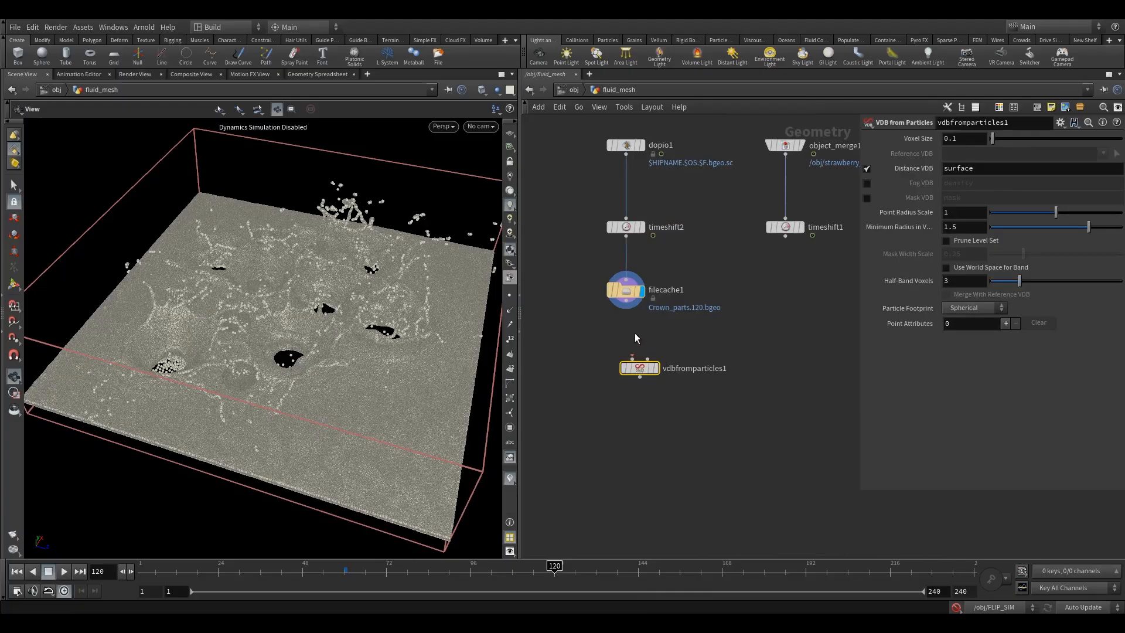
drag(627, 306, 627, 356)
click(642, 356)
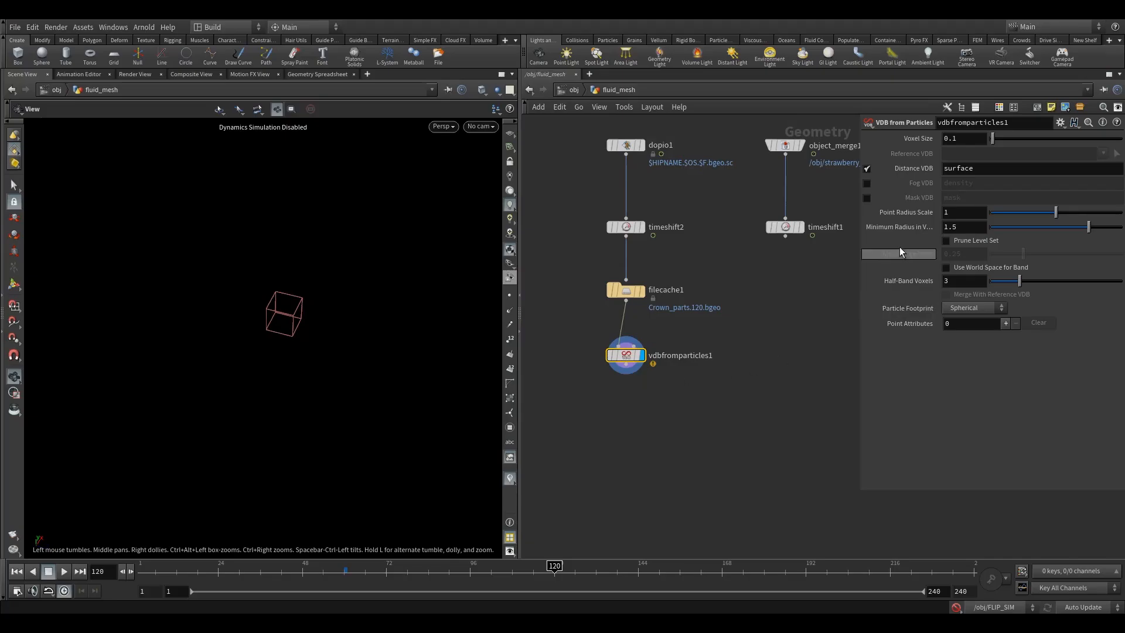
Step: Set the Minimum Radius in Voxels of vdbfromparticles1 to 0.01
mouse_move(894, 232)
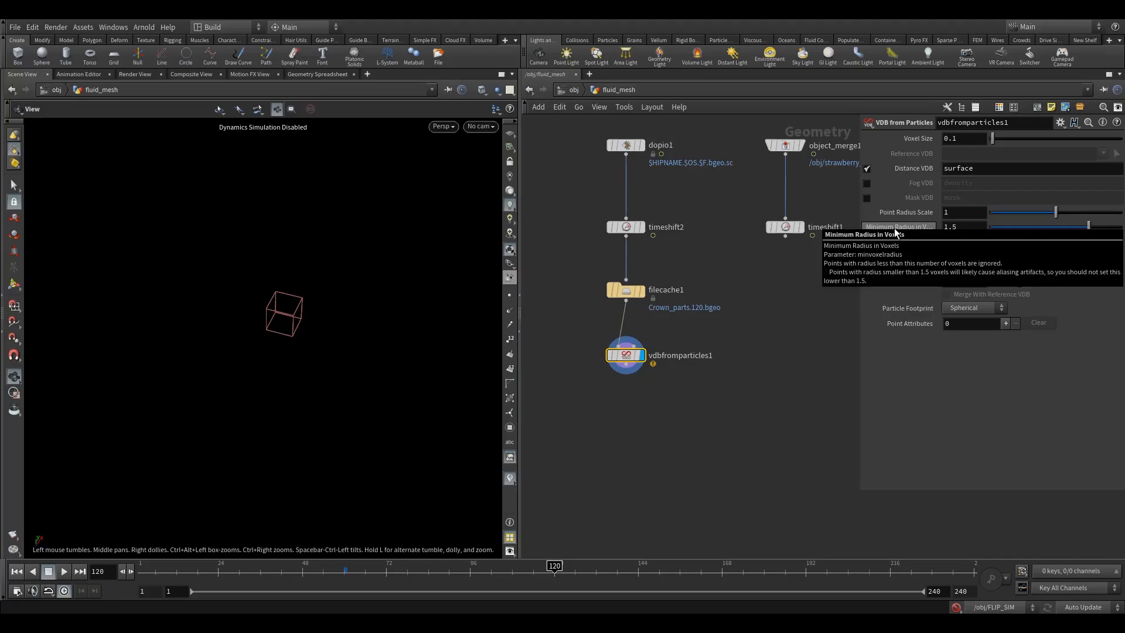
drag(962, 227, 733, 272)
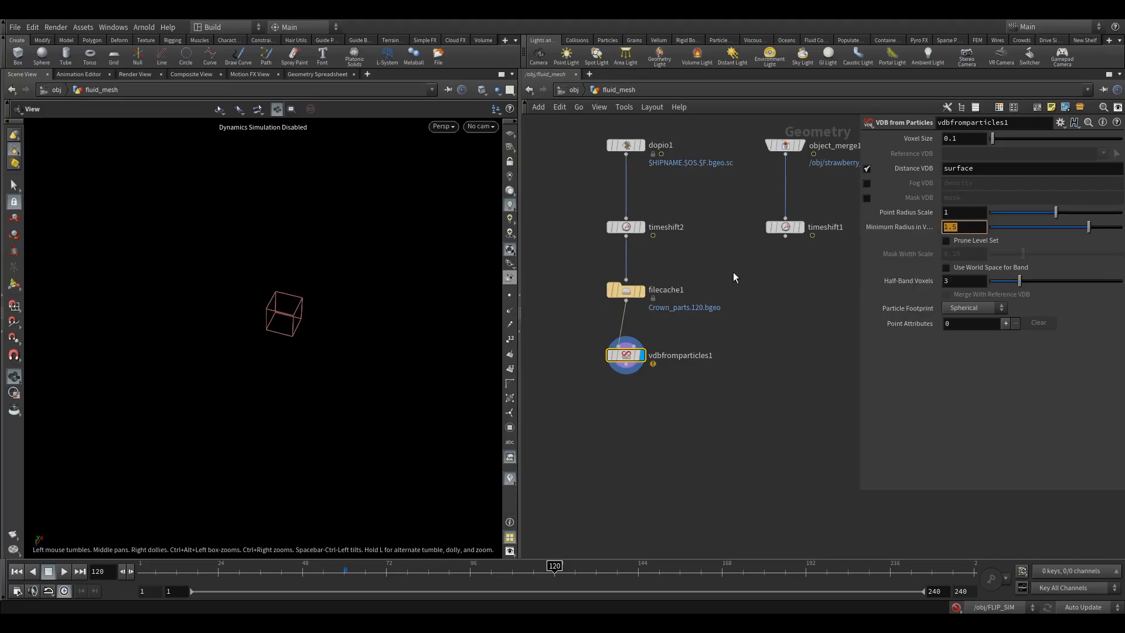
text(0.01)
key(Return)
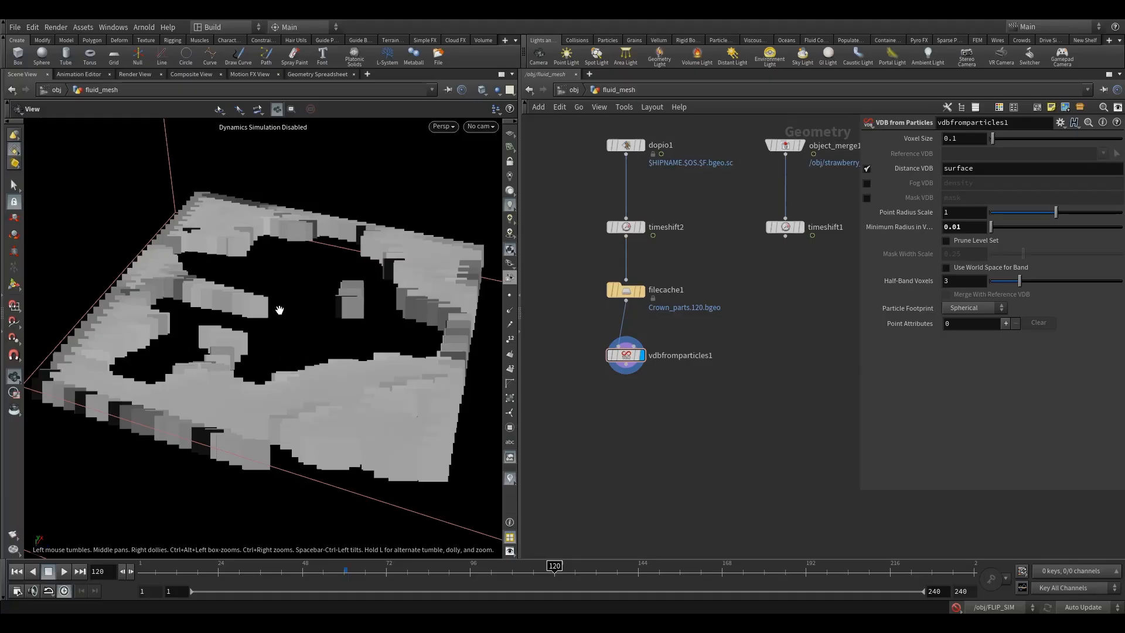
Step: Look through cam1 and set the voxel size of vdbfromparticles1 to 0.001
click(486, 126)
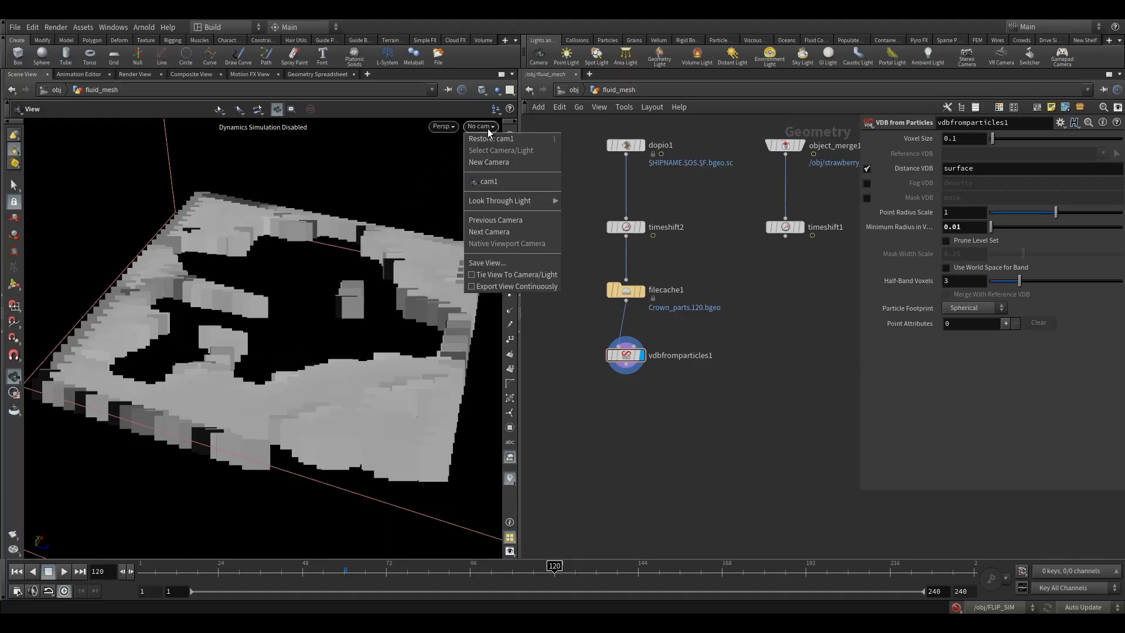
click(496, 183)
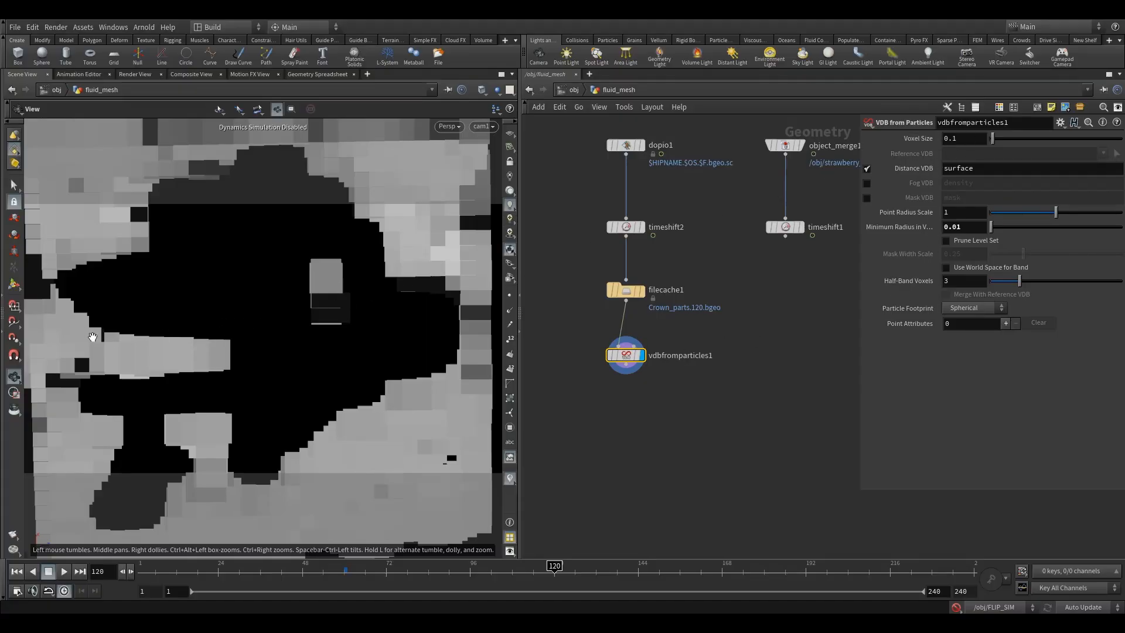
double_click(960, 139)
text(001)
key(Return)
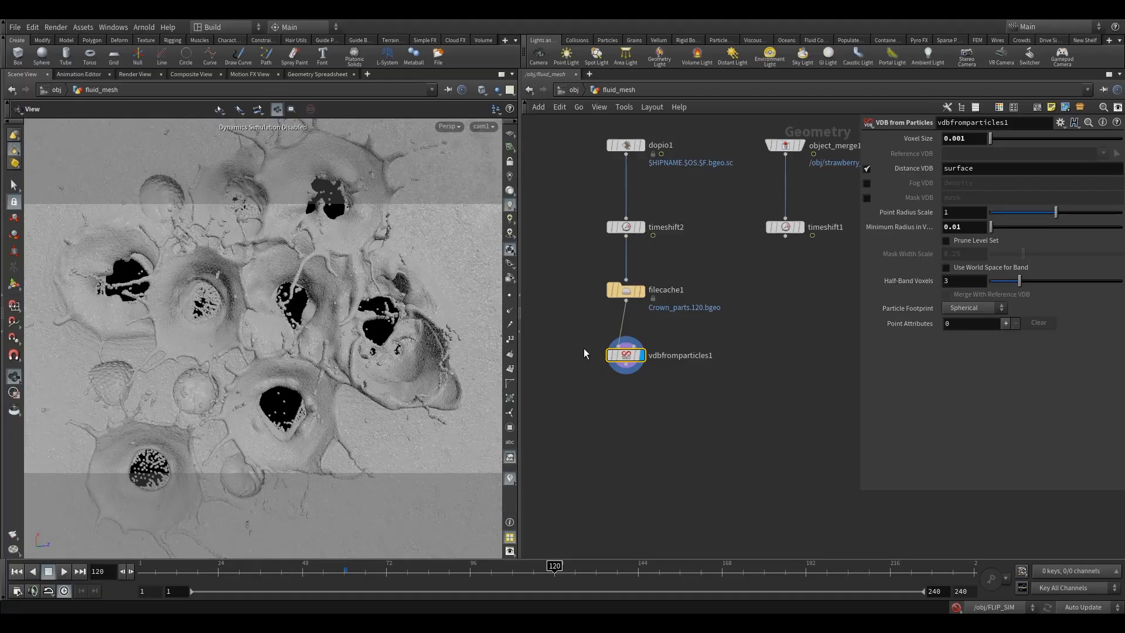
Step: Add a VDB Reshape SDF node connected below vdbfromparticles1
middle_drag(594, 378, 633, 349)
scroll(663, 326, up, 2)
drag(662, 329, 661, 316)
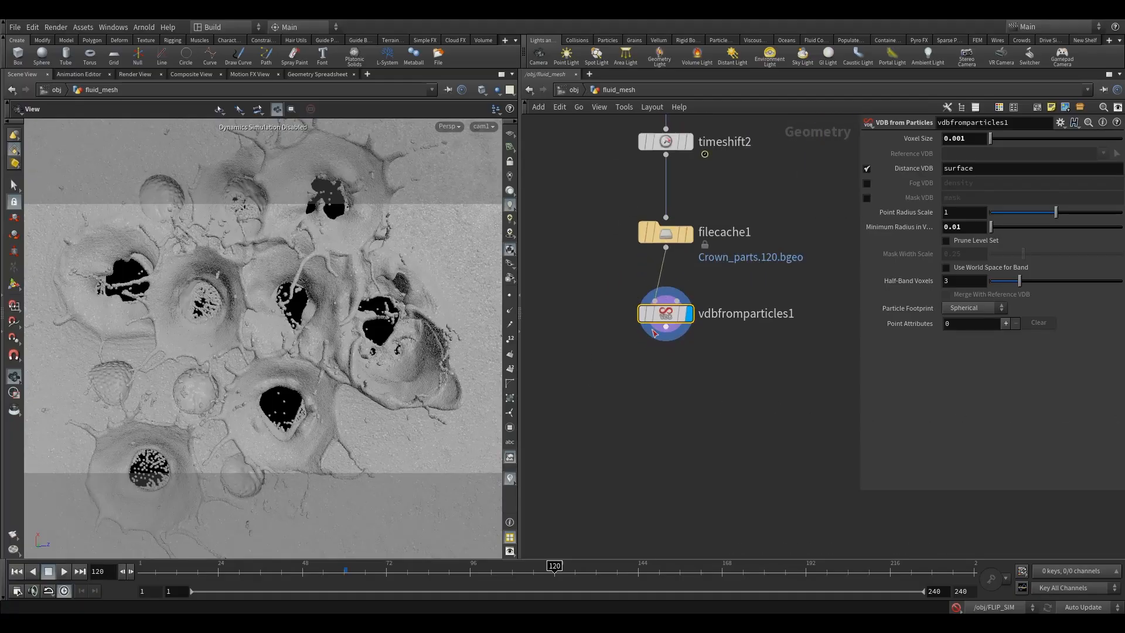
key(Tab)
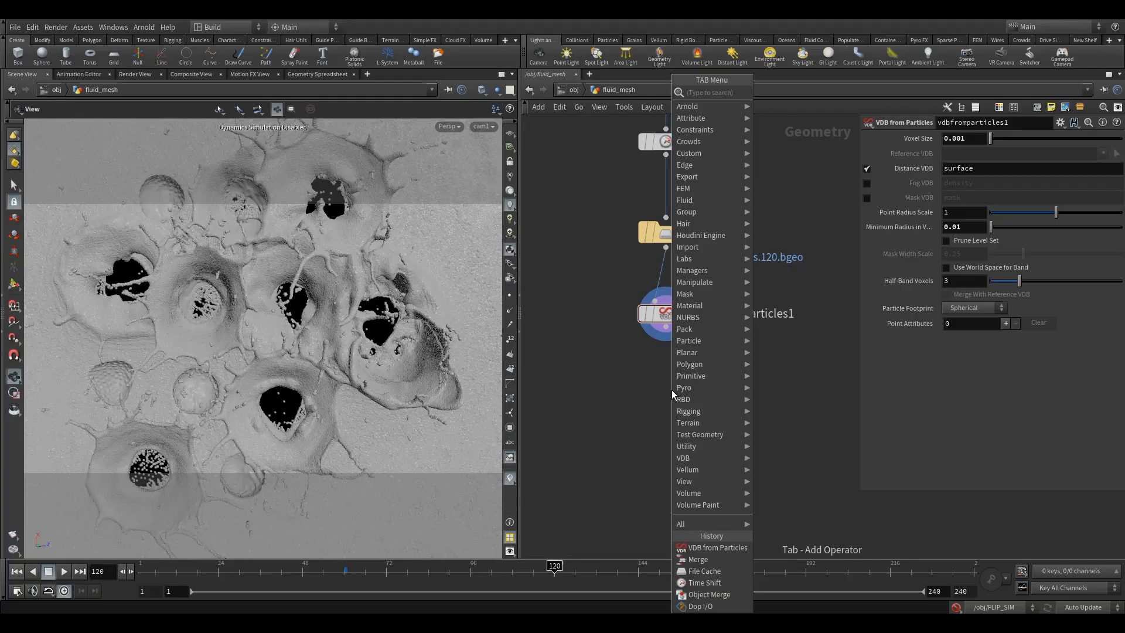
text(vdbre)
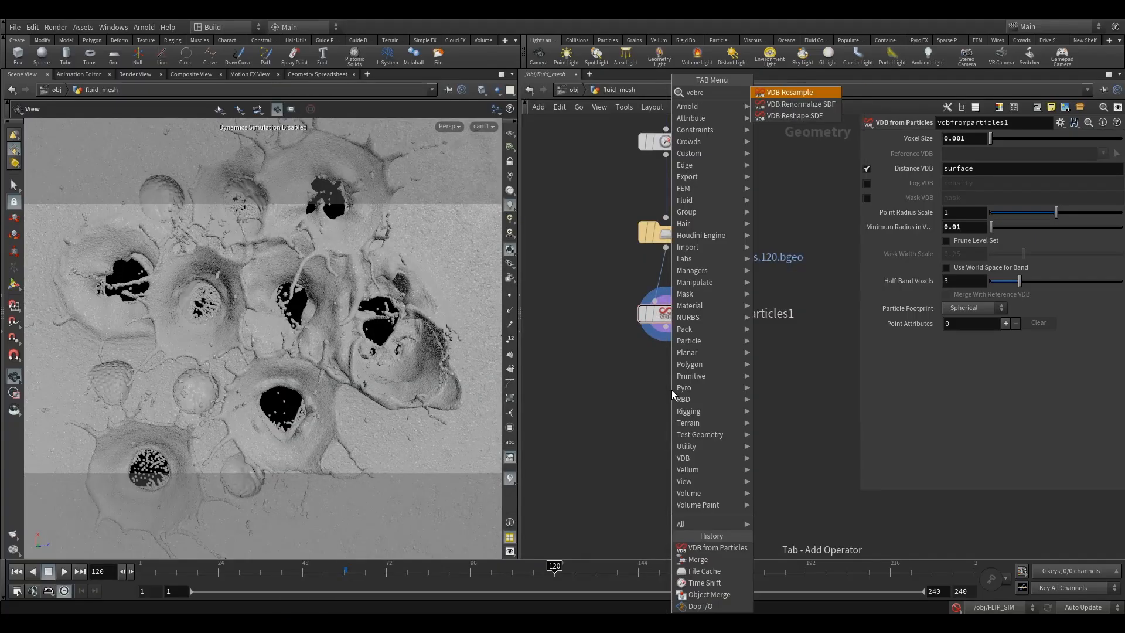
click(797, 116)
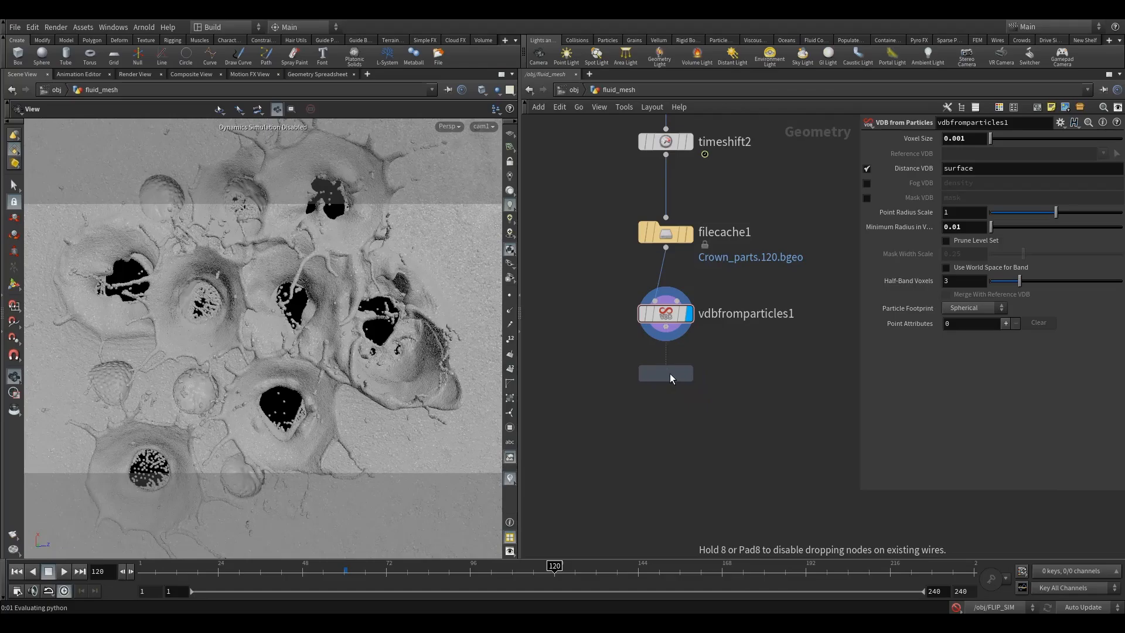
click(668, 357)
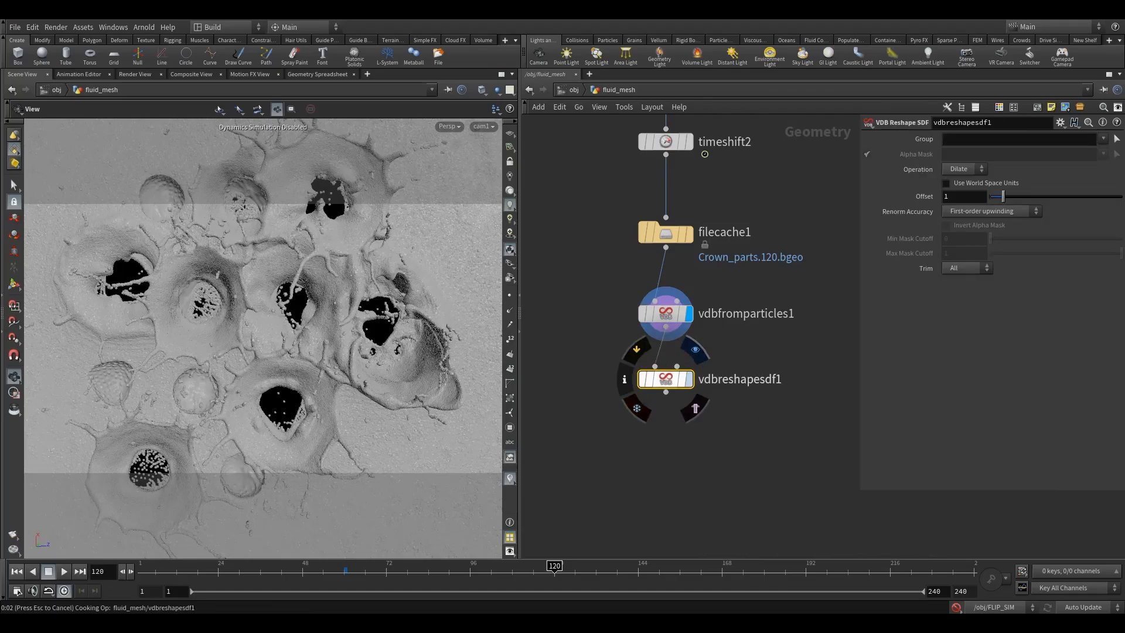
Step: Display the VDB Reshape SDF node and set its Dilate offset to 3
drag(670, 382, 670, 387)
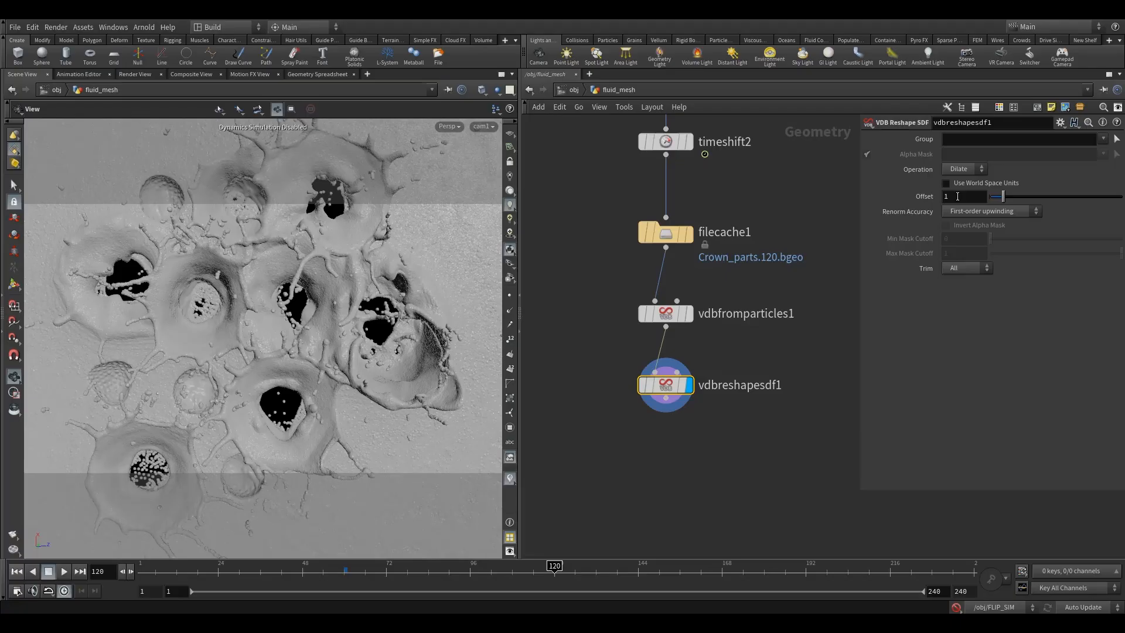
click(957, 196)
key(Return)
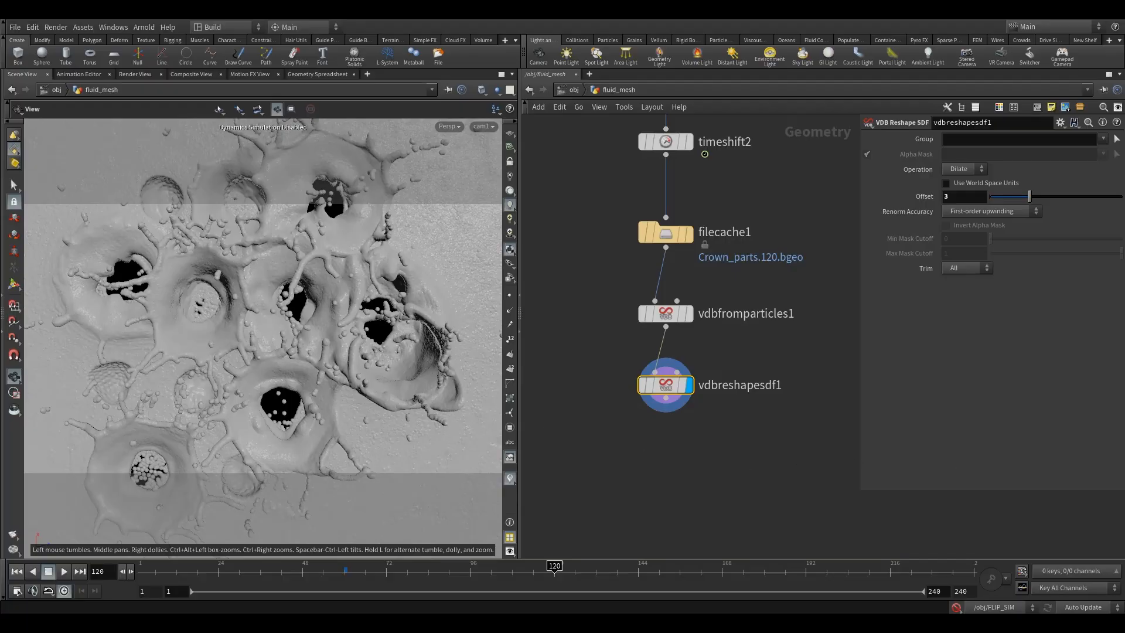
Step: Add a VDB Smooth SDF node connected below vdbreshapesdf1 and display it
key(Tab)
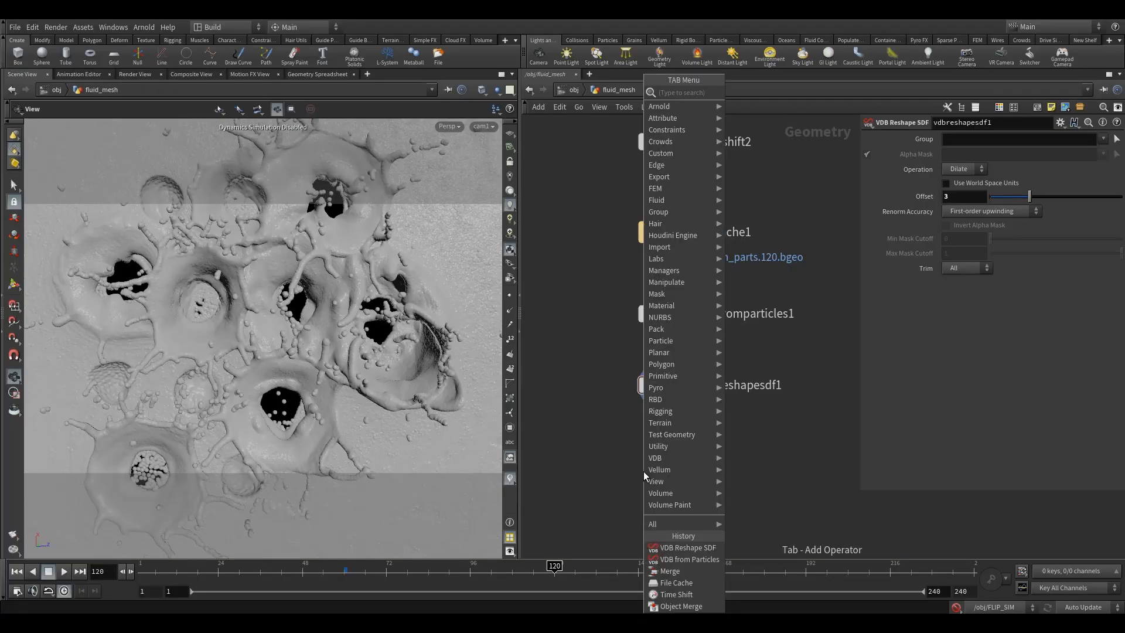
text(vdbs)
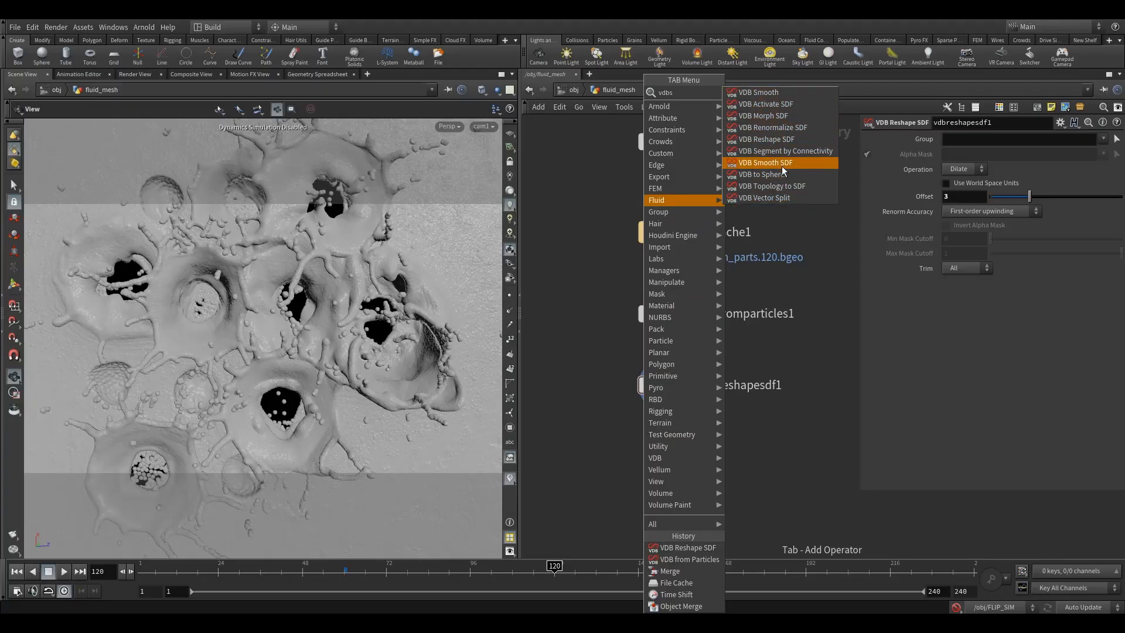
click(765, 162)
click(650, 450)
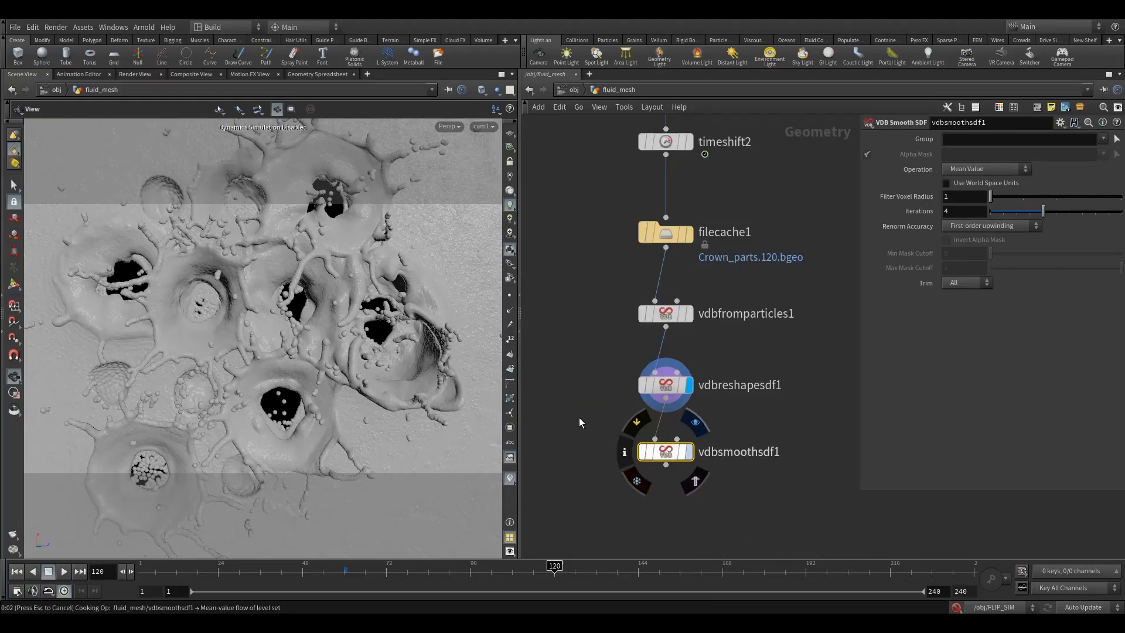
key(r)
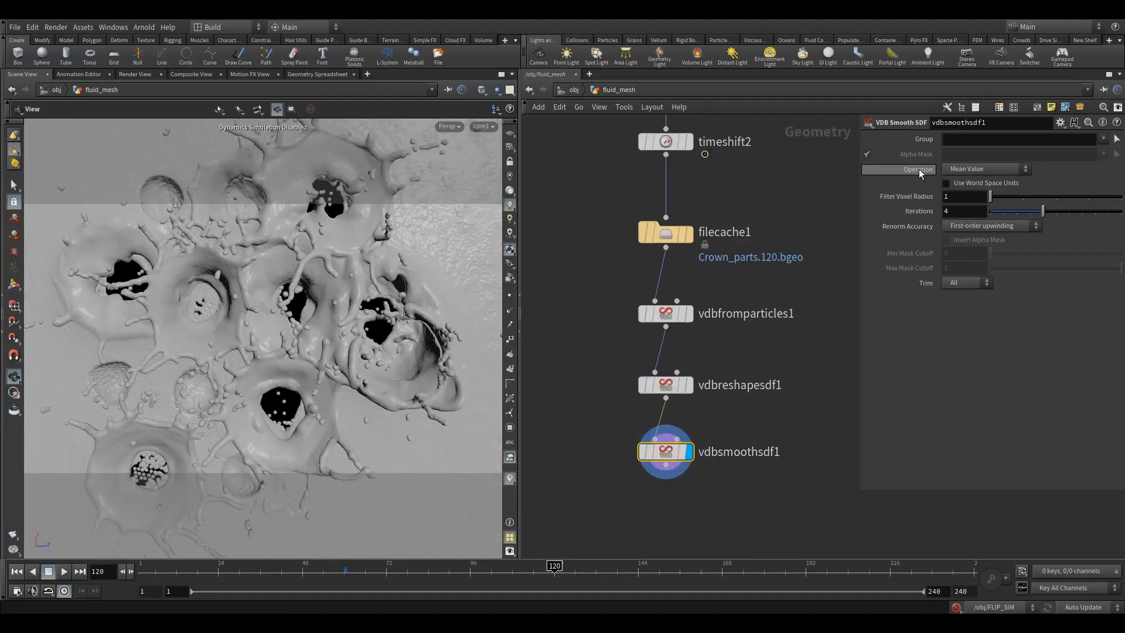
Step: Set the smoothing operation of vdbsmoothsdf1 to Mean Curvature Flow with 35 iterations
click(960, 169)
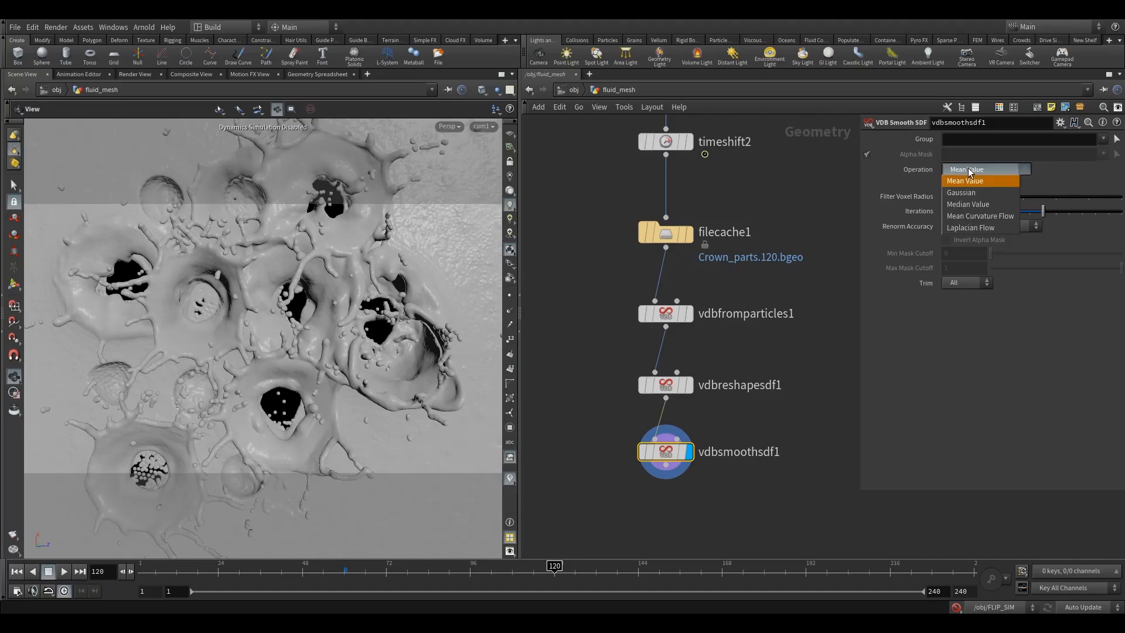
click(981, 216)
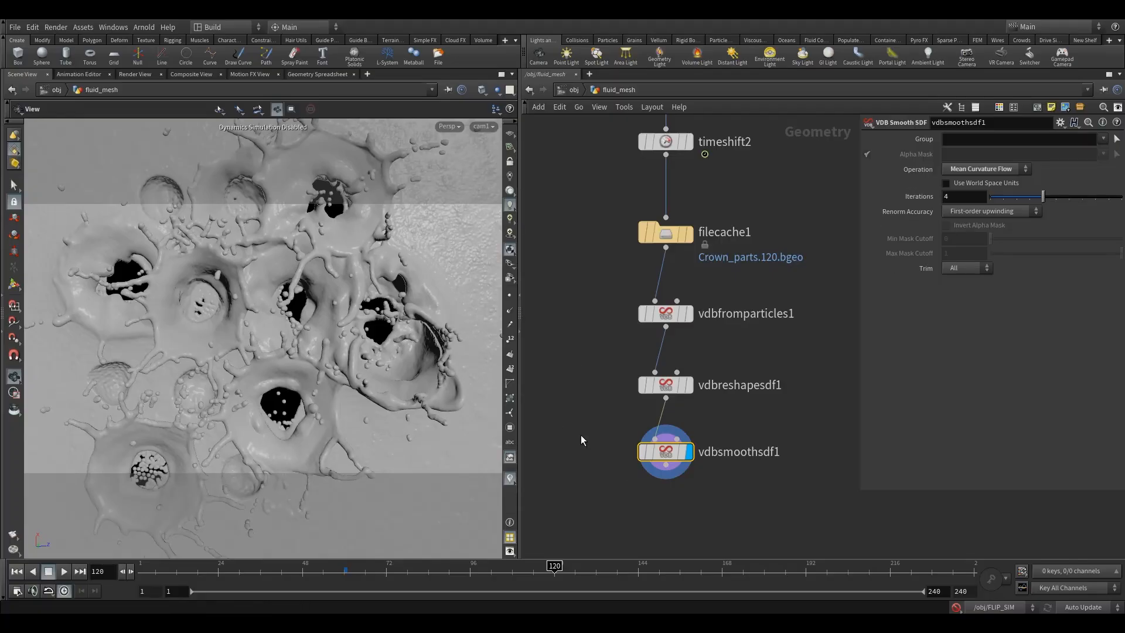
drag(961, 197, 809, 208)
key(Return)
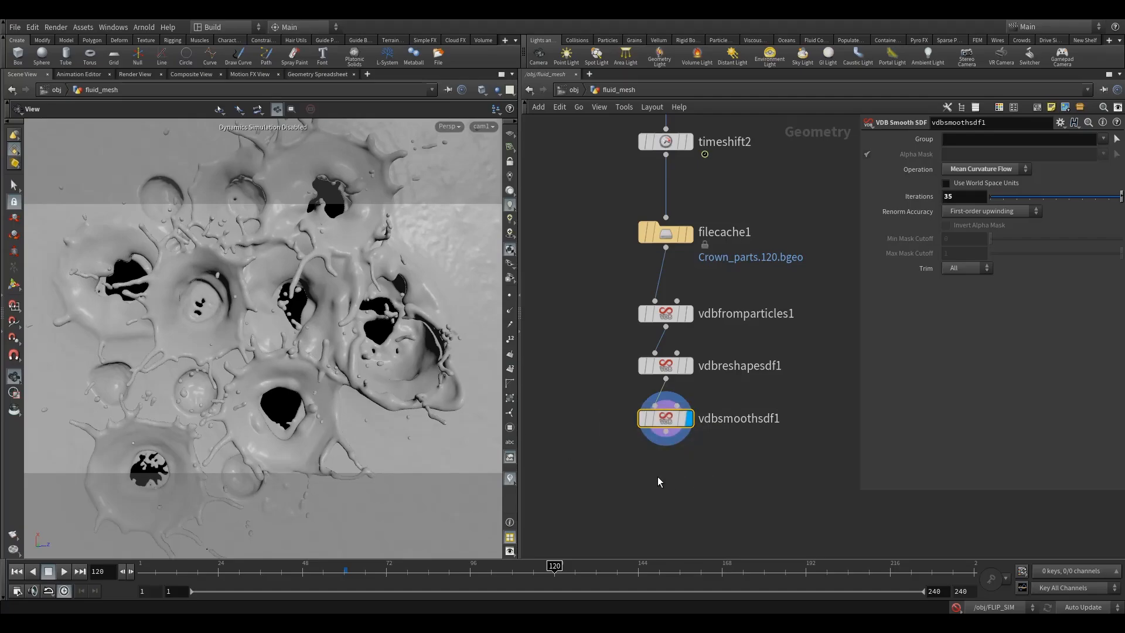
Step: Tighten the vertical spacing of the VDB from Particles, Reshape SDF and Smooth SDF nodes below filecache1
middle_drag(671, 477, 671, 414)
drag(664, 253, 664, 236)
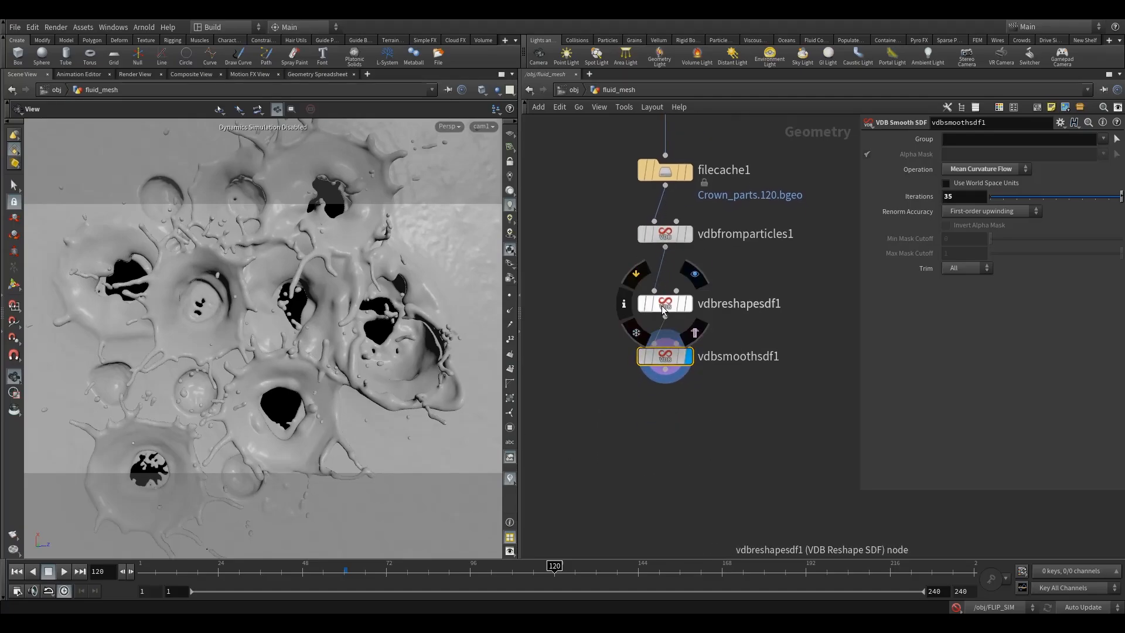
drag(662, 306, 662, 280)
drag(663, 358, 663, 334)
drag(593, 349, 687, 427)
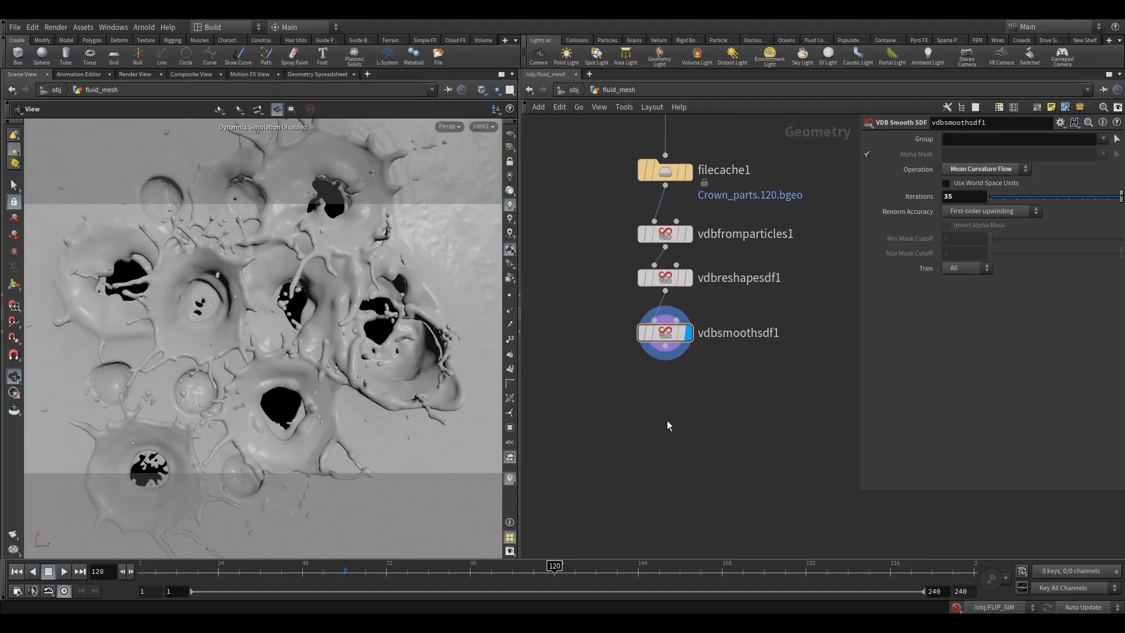
Step: Add and display a Convert node fed by vdbsmoothsdf1, and inspect its node info
key(Tab)
text(c)
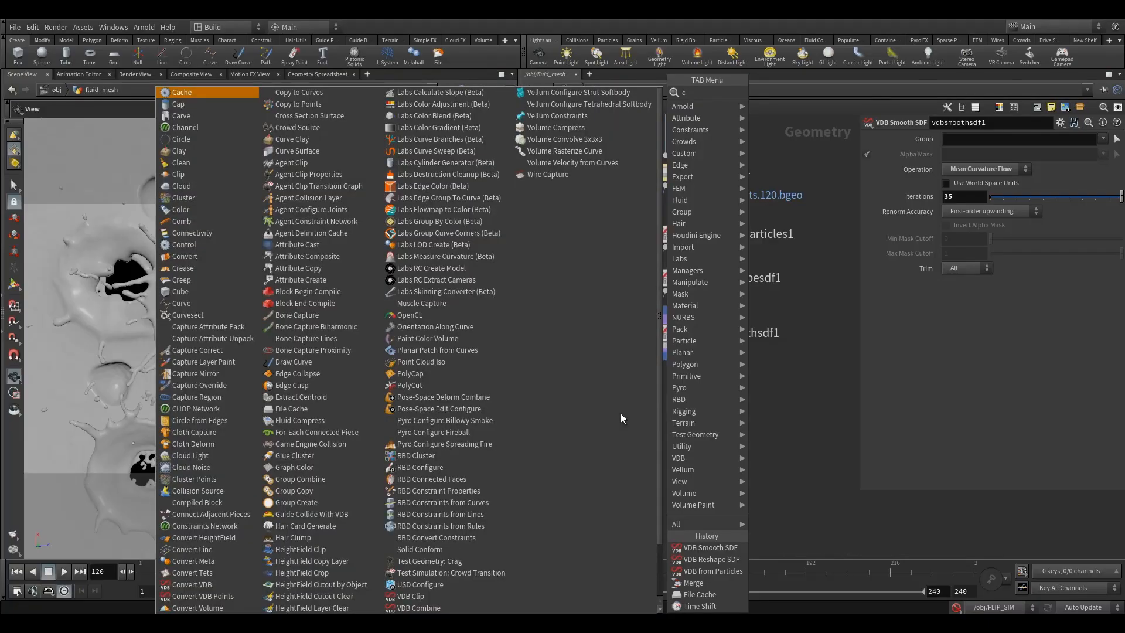
text(onv)
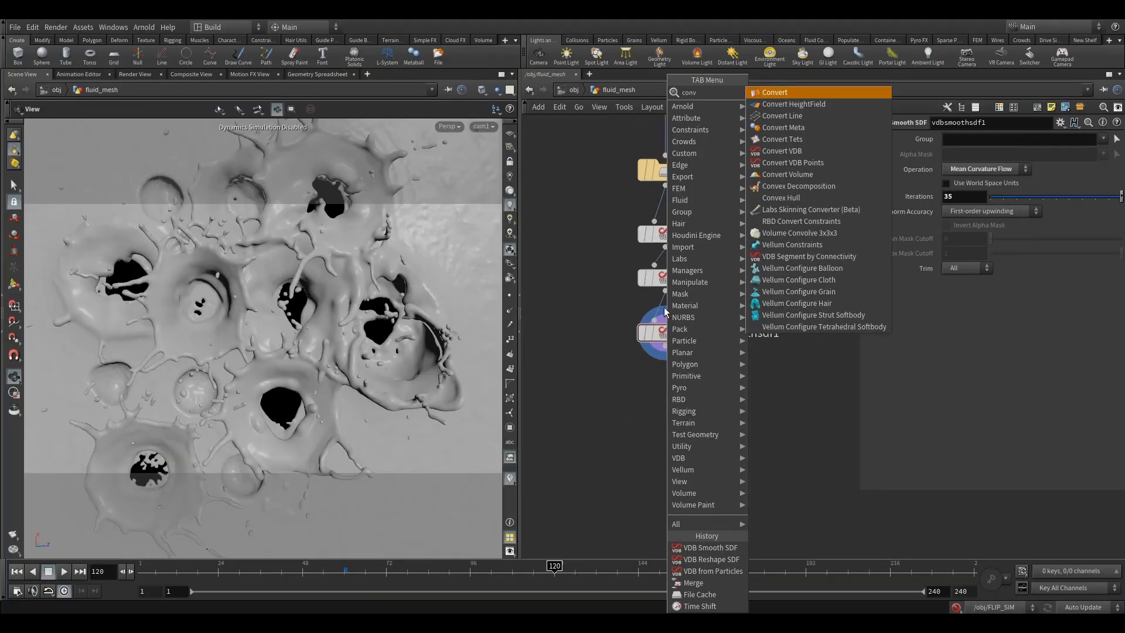
click(782, 93)
click(665, 405)
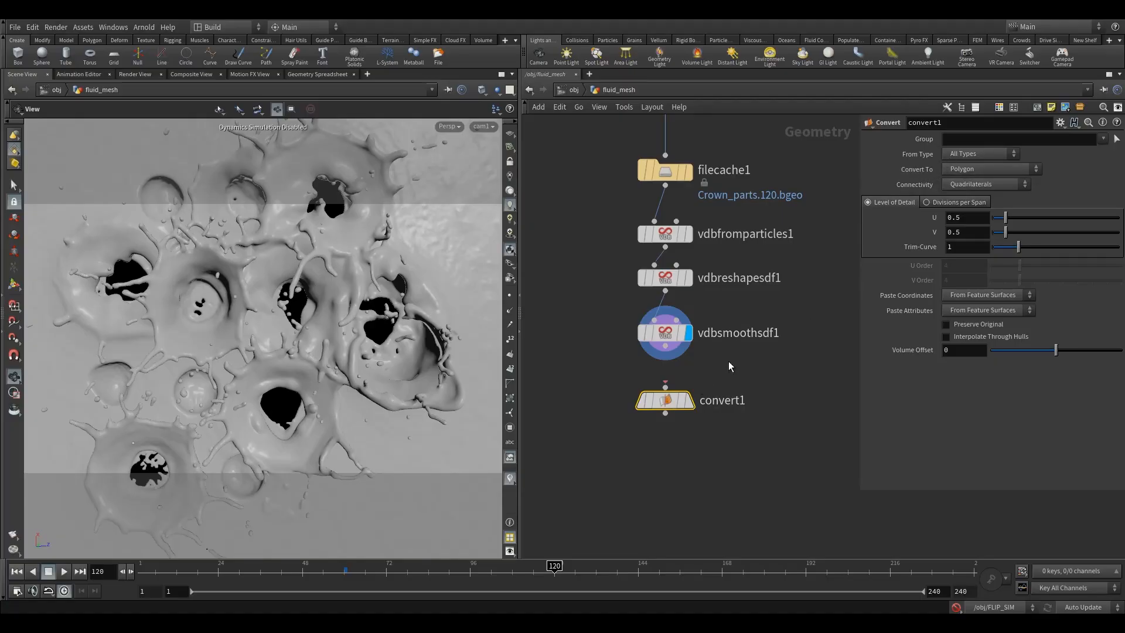
drag(666, 346, 665, 387)
click(690, 400)
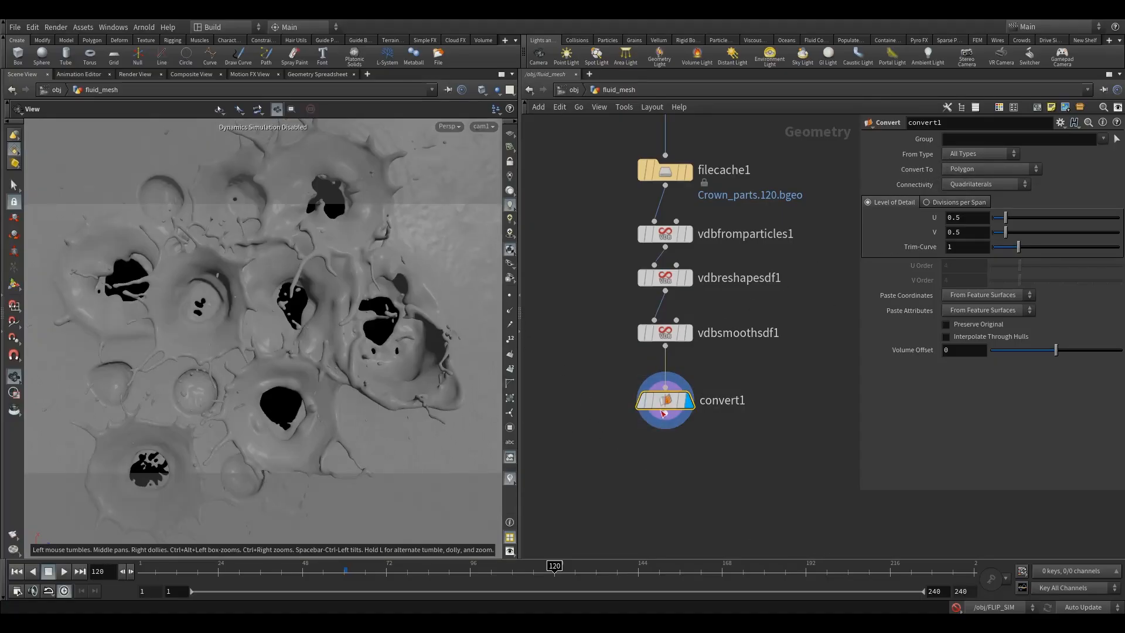
click(622, 400)
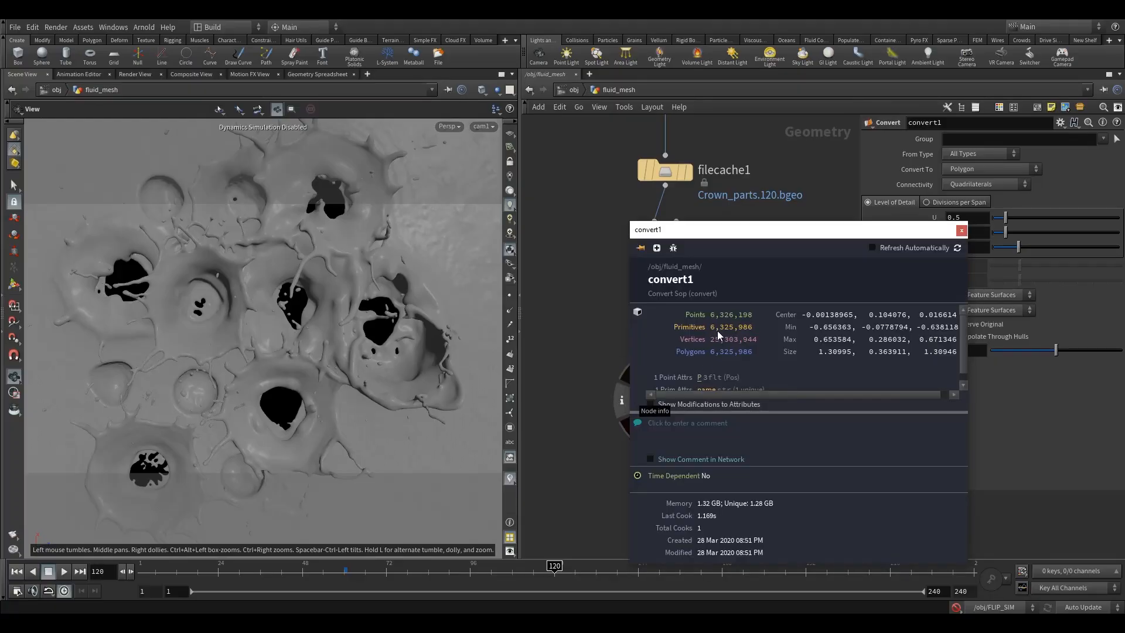
click(962, 231)
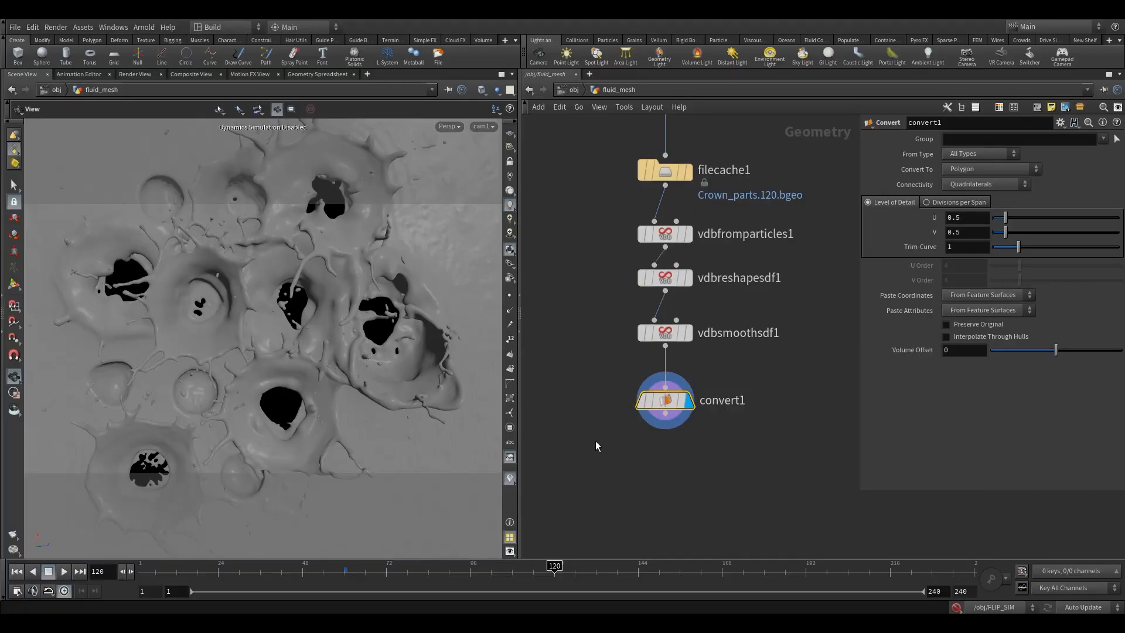
Step: Add a File Cache node below convert1 and connect convert1's output to its input
key(Tab)
text(f)
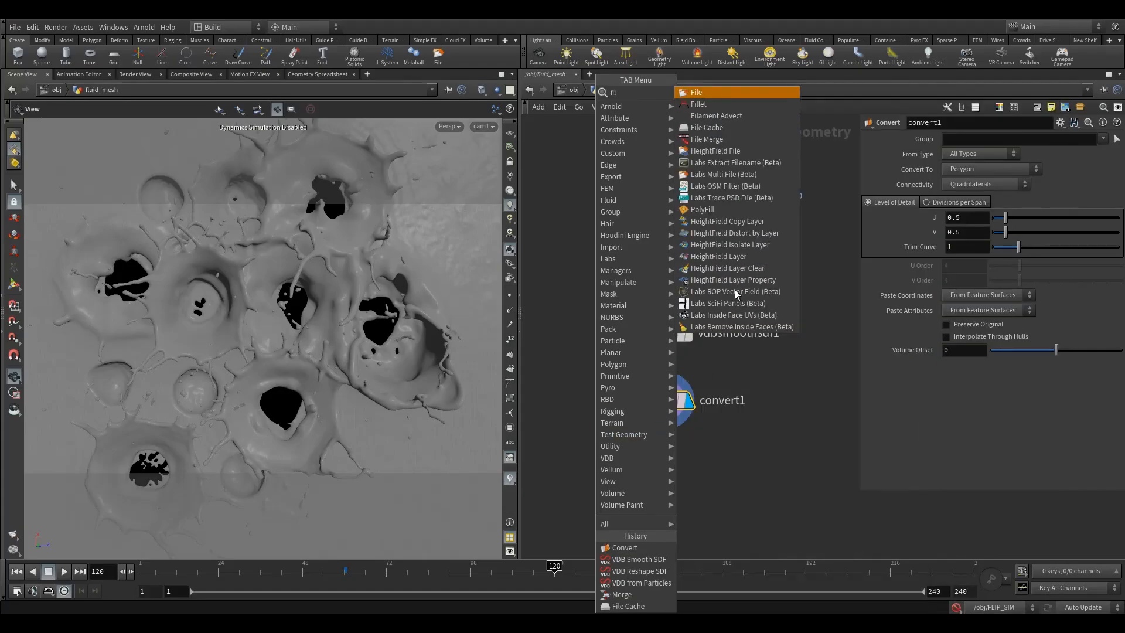
click(712, 139)
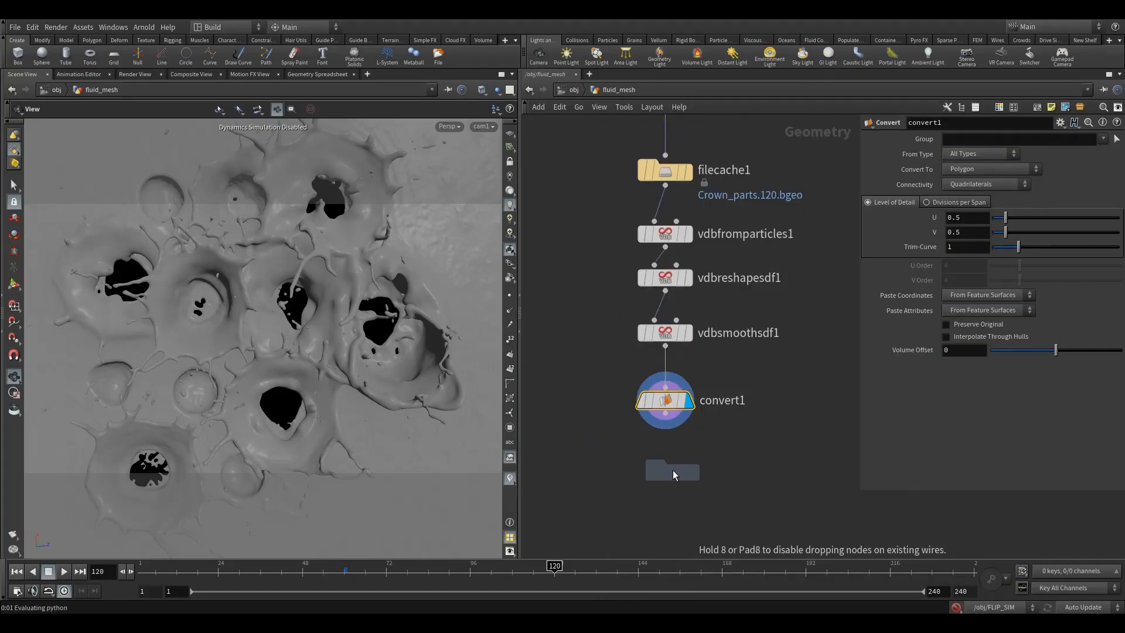
click(672, 470)
drag(666, 417, 665, 459)
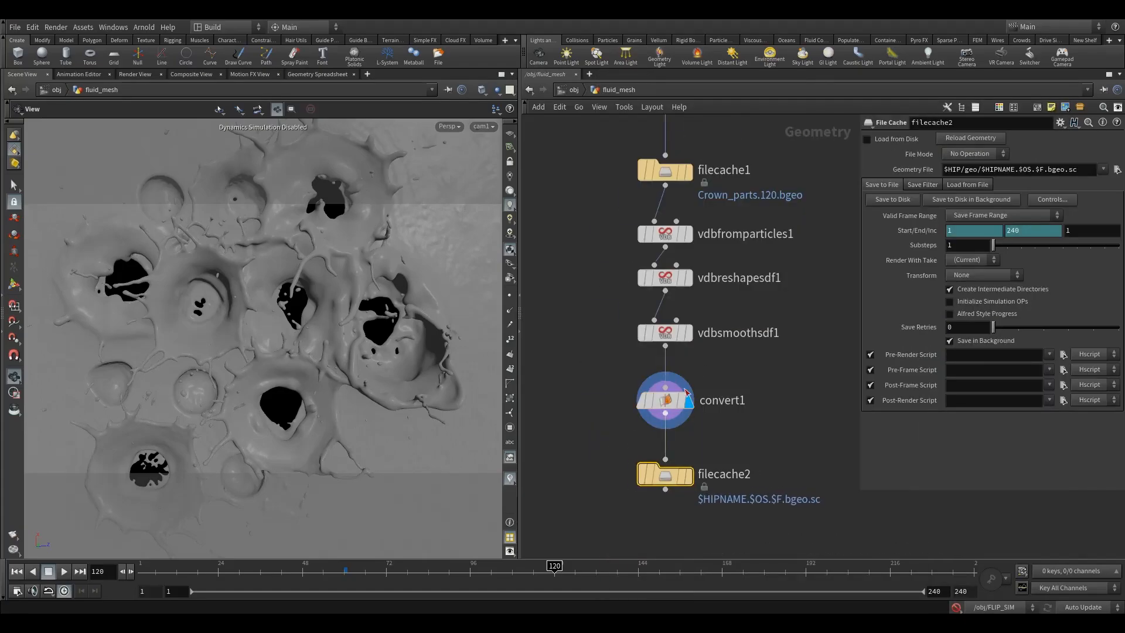
Step: Rename the particle cache node filecache1 to filecache_particles
double_click(745, 171)
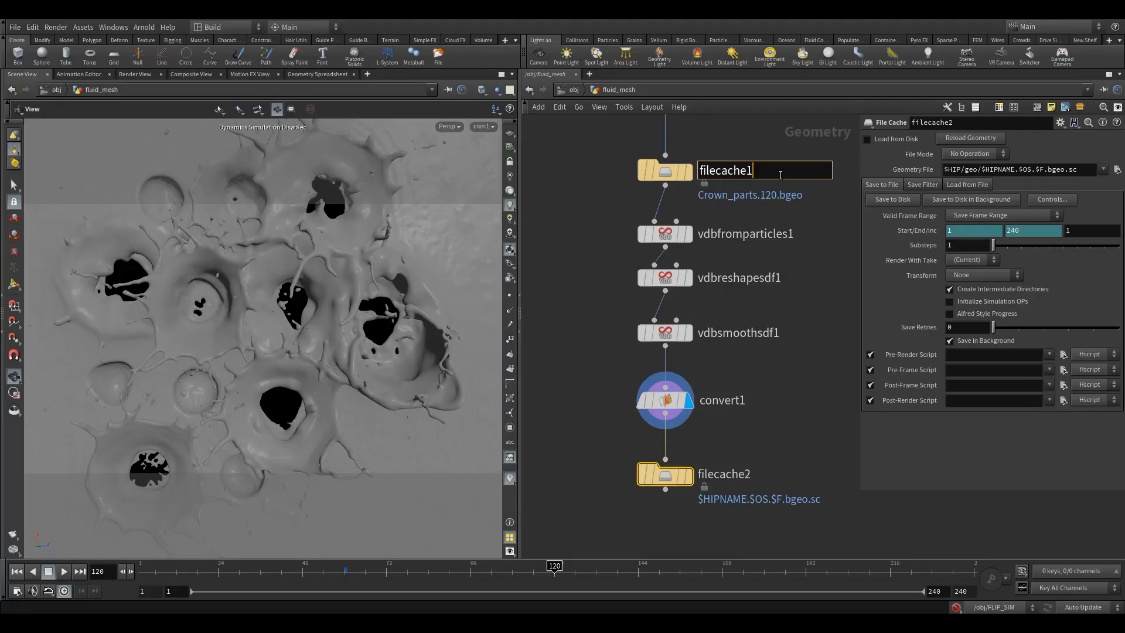
key(BackSpace)
text(_particles)
Step: Rename the new cache node below convert1 to filecache_mesh and display it
double_click(740, 474)
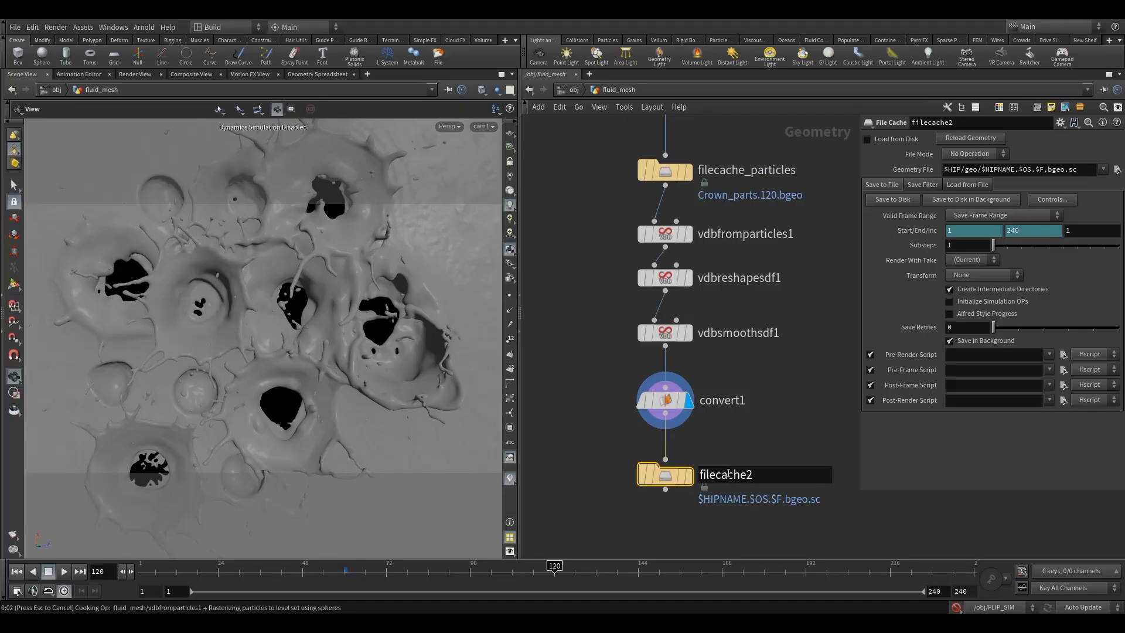
click(670, 400)
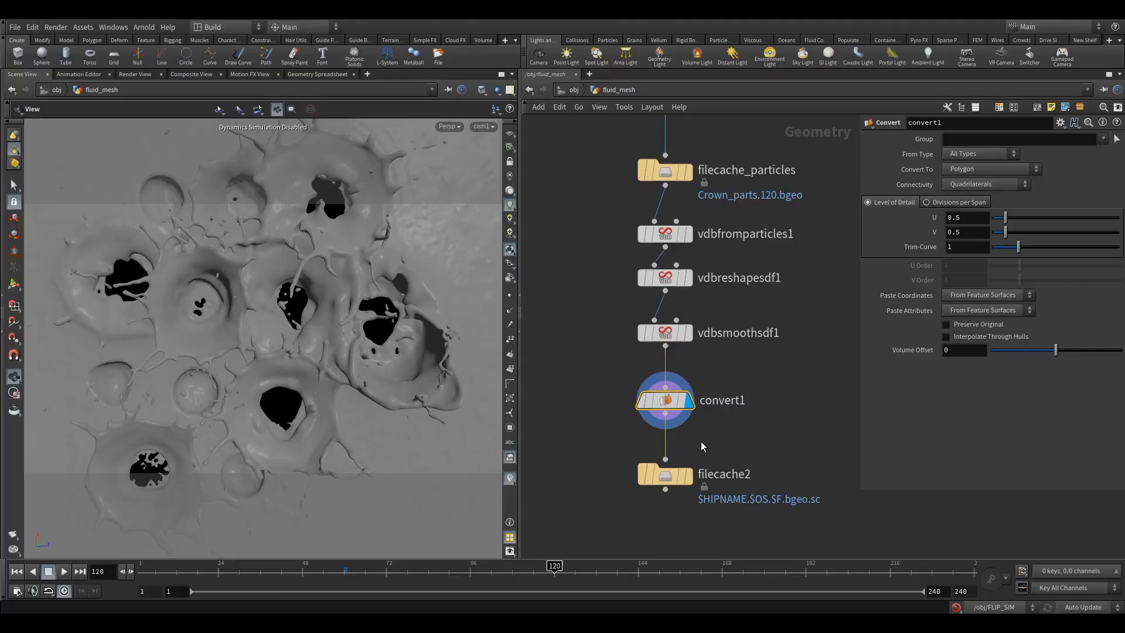
click(664, 474)
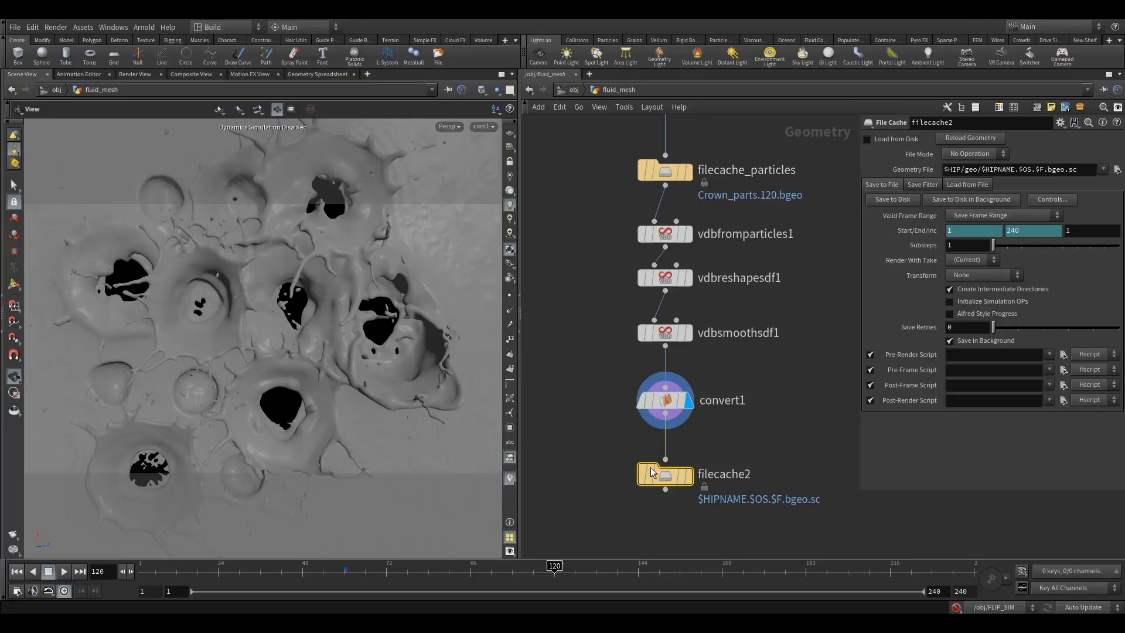
click(731, 474)
key(BackSpace)
text(_)
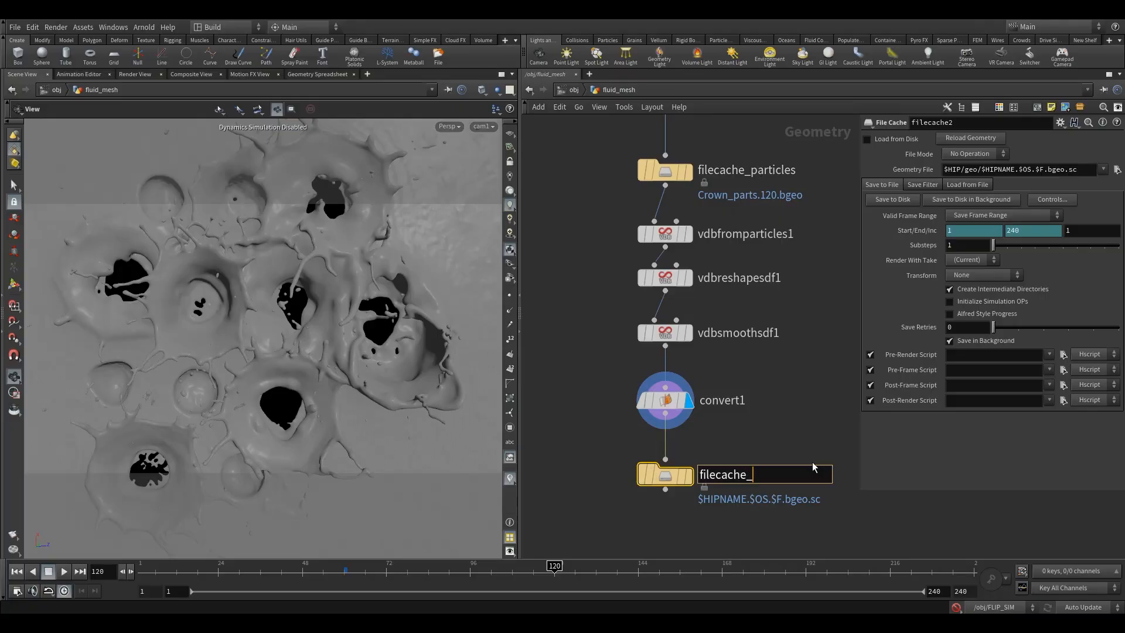
text(mesh)
key(Return)
mouse_move(675, 475)
click(695, 445)
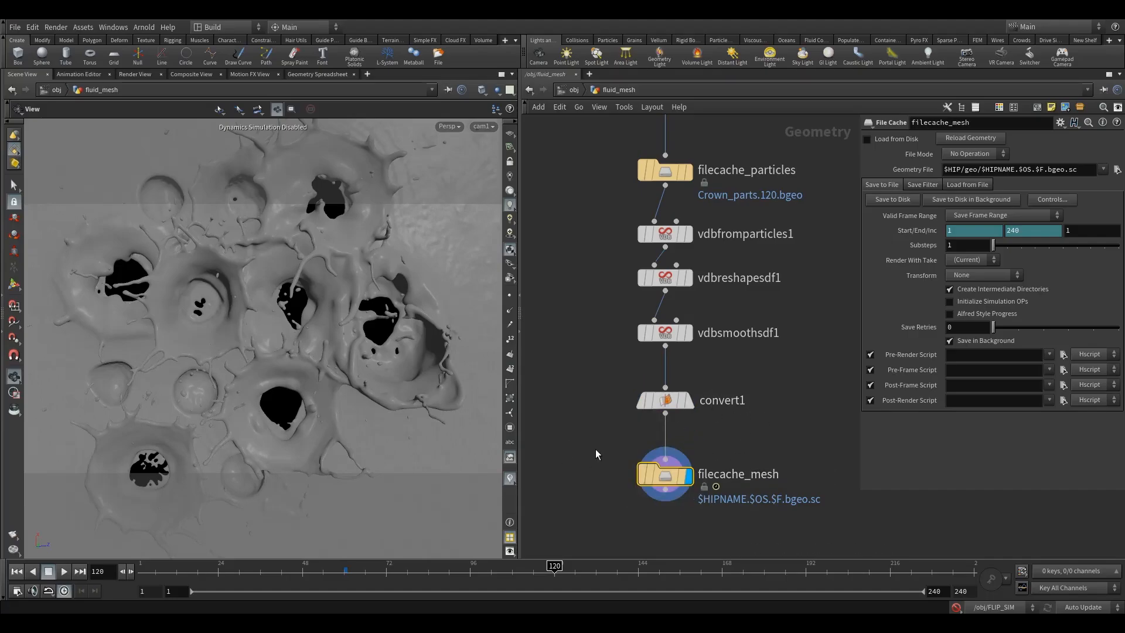
Step: Remove the start and end frame expressions on filecache_mesh and set its save range to frames 60 through 225
click(1064, 168)
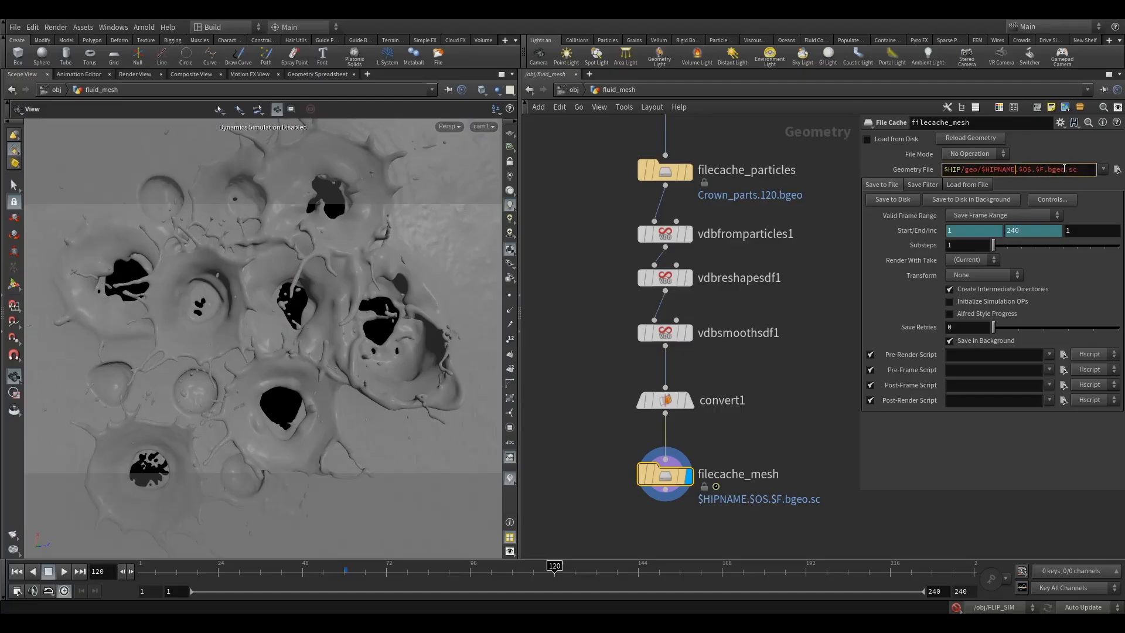
click(910, 232)
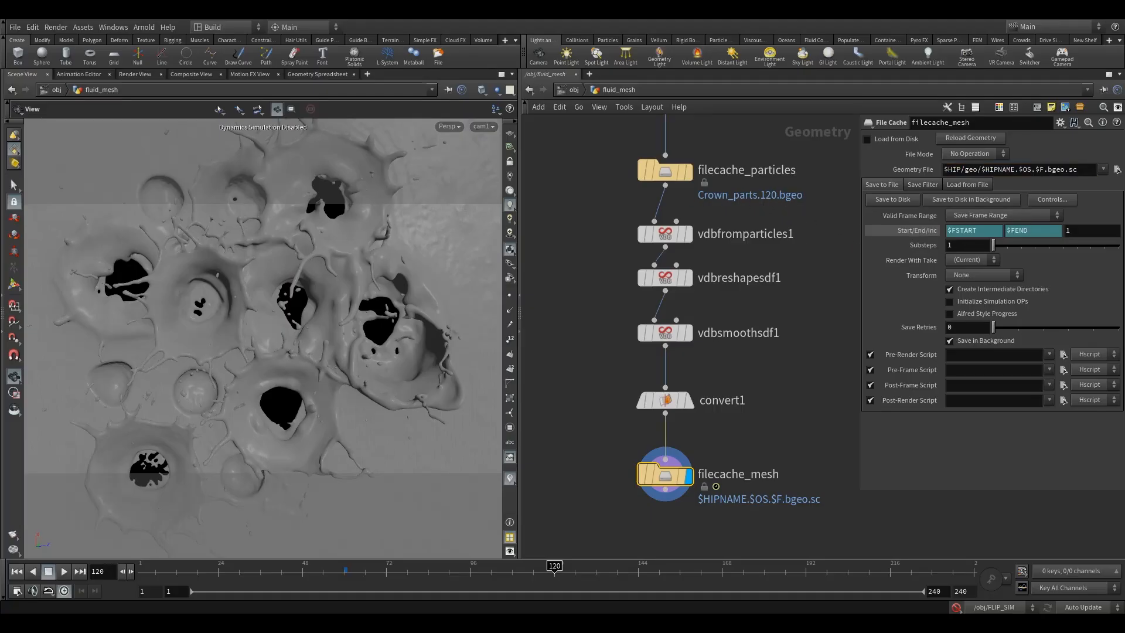
right_click(921, 230)
click(950, 366)
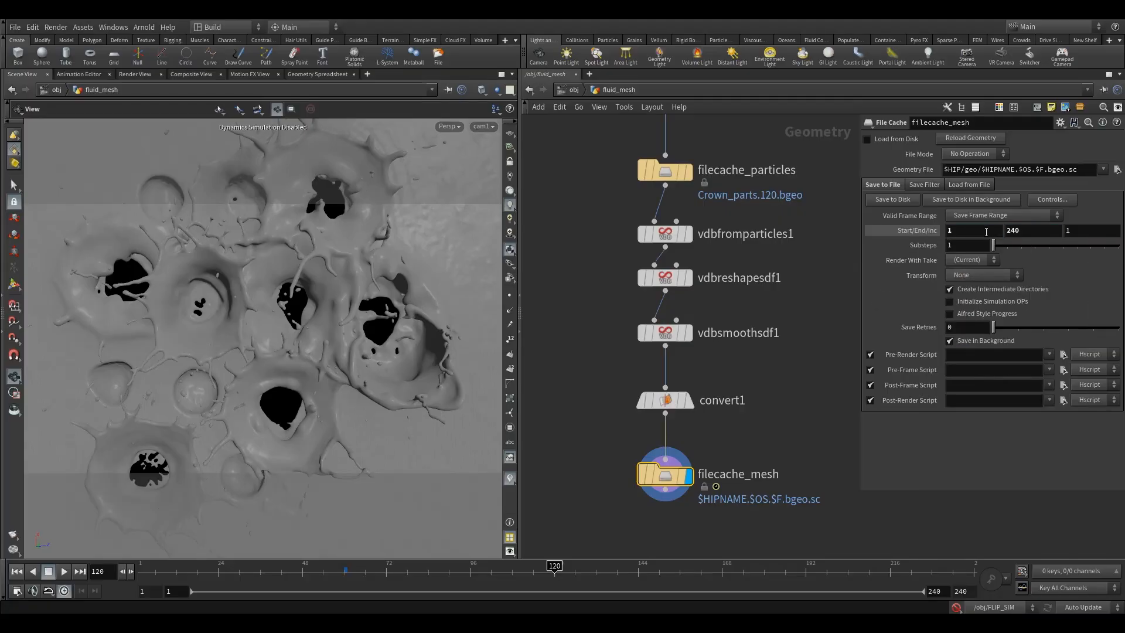
text(60)
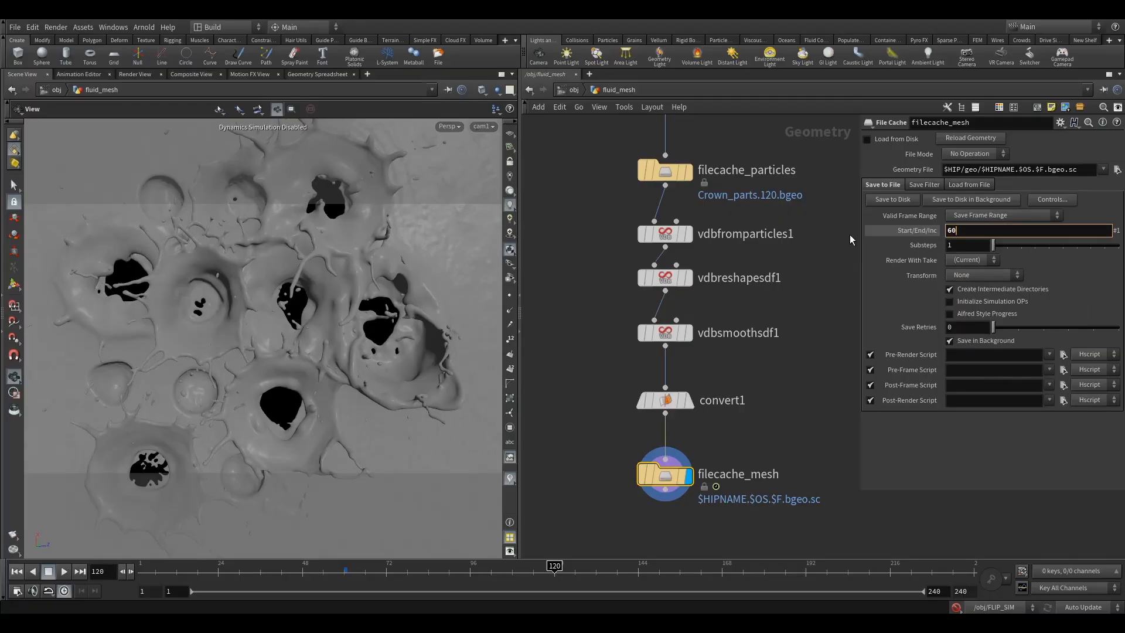
key(Tab)
text(225)
key(Return)
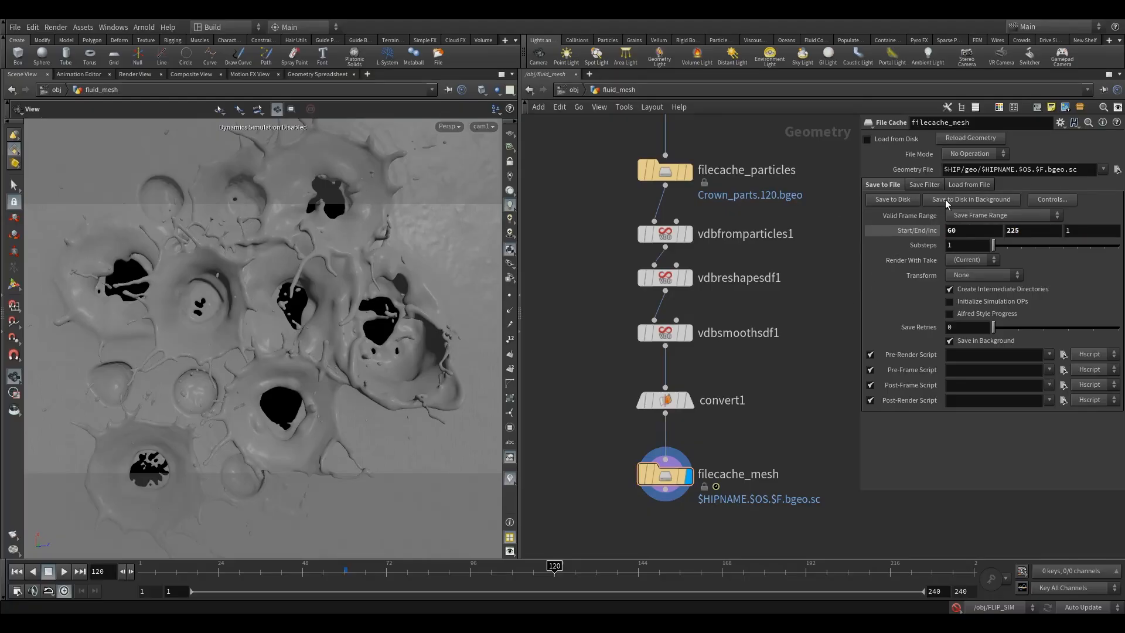
Step: Set the geometry file path of filecache_mesh to $HIP/geo/mesh.v1.$F3.bgeo
click(1005, 171)
drag(1079, 168, 980, 189)
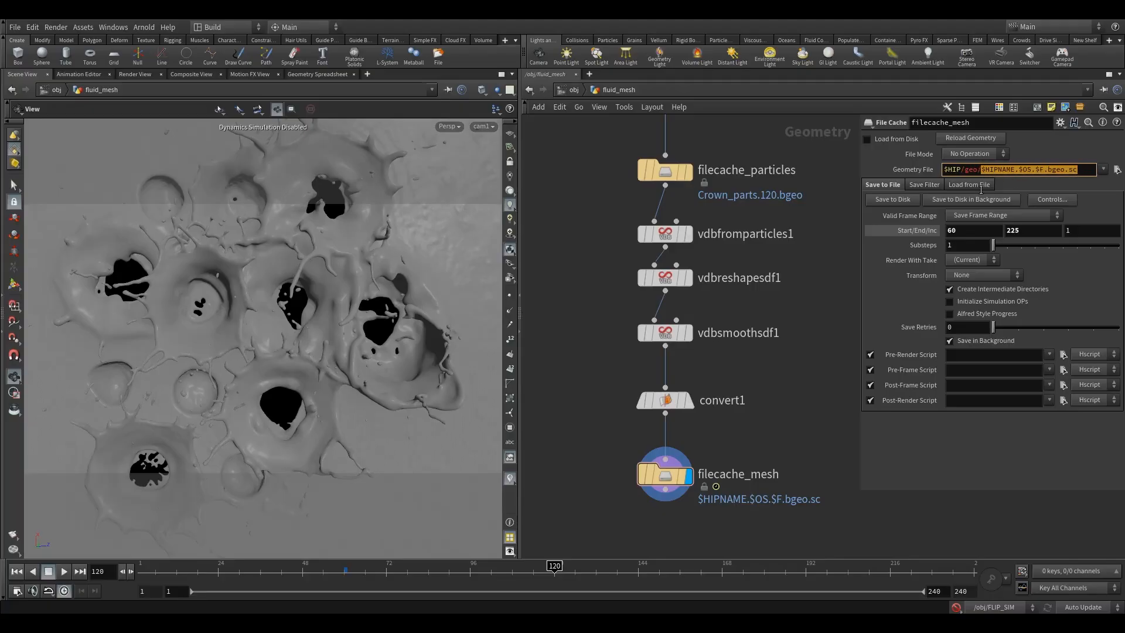
text(mesh.v1.)
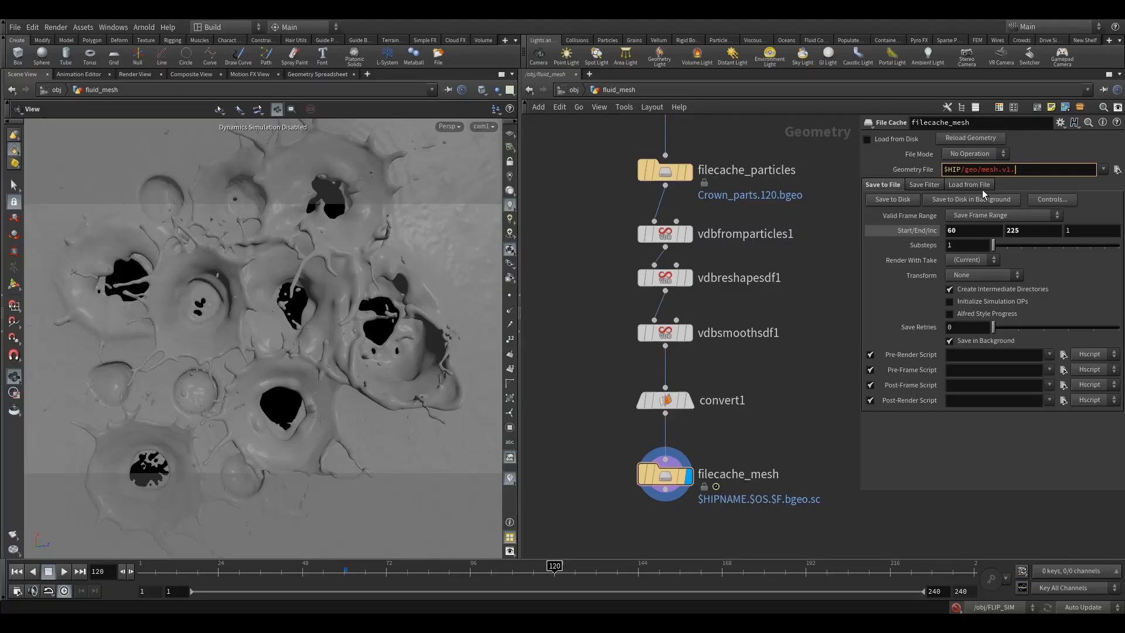
text($F3)
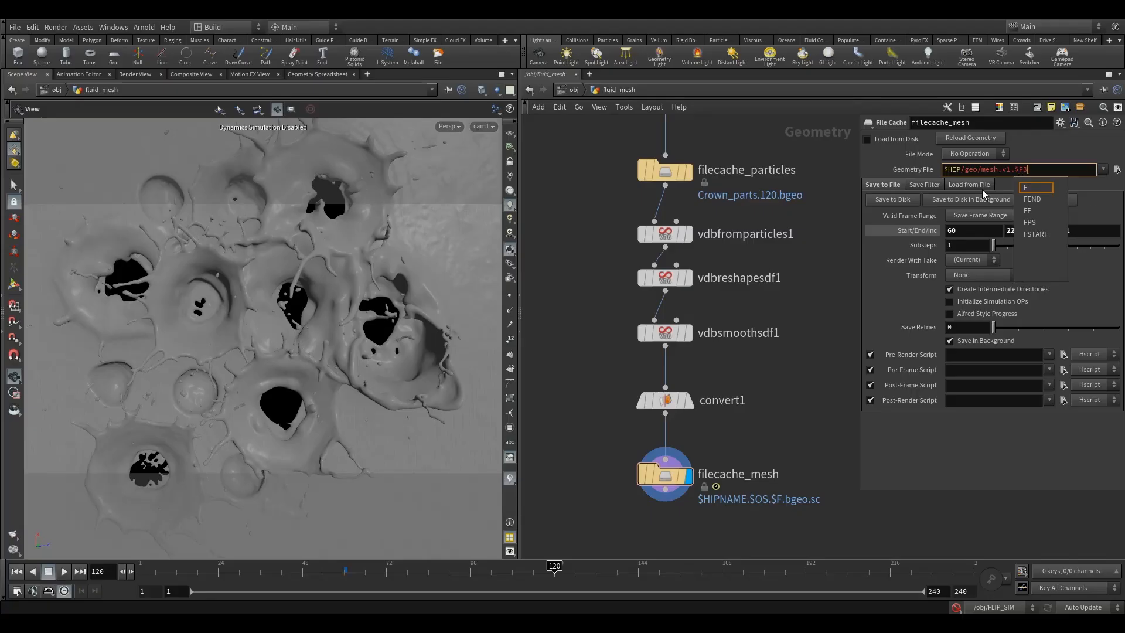
key(Escape)
text(.b)
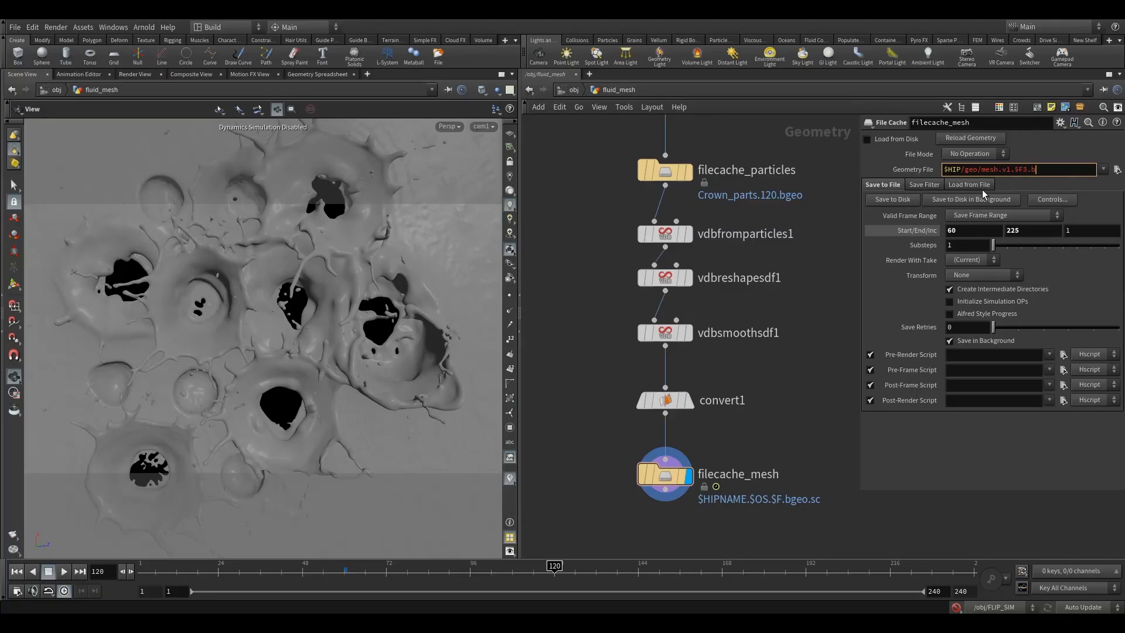
text(geo)
key(Return)
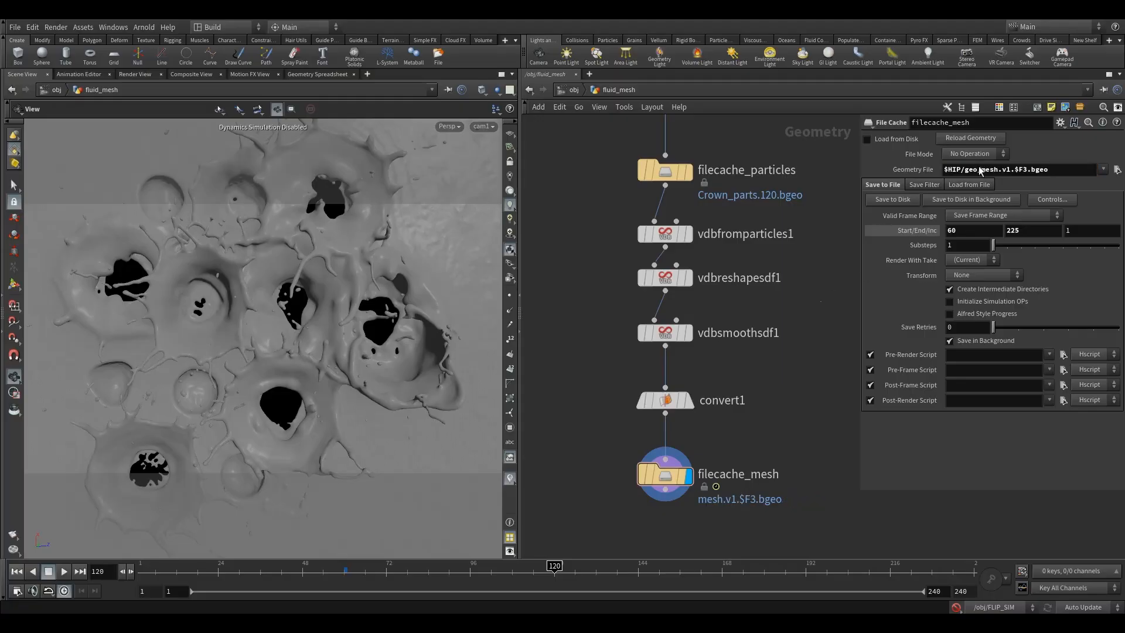
Step: Enable Load from Disk on filecache_mesh and set its missing frame handling to No Geometry
click(866, 139)
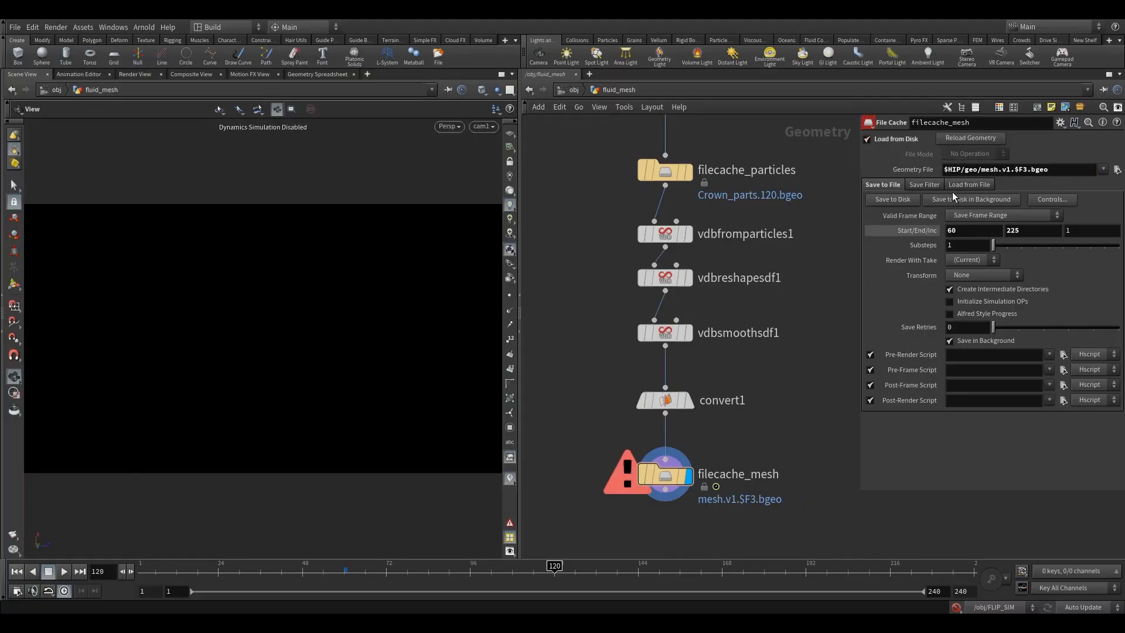
click(968, 185)
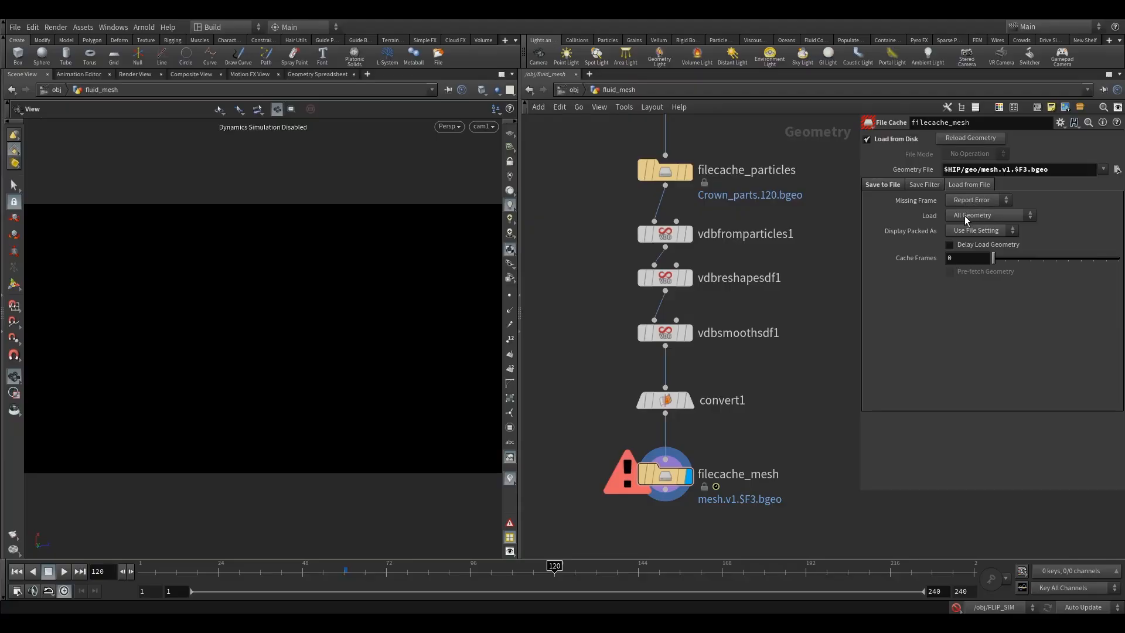
click(953, 201)
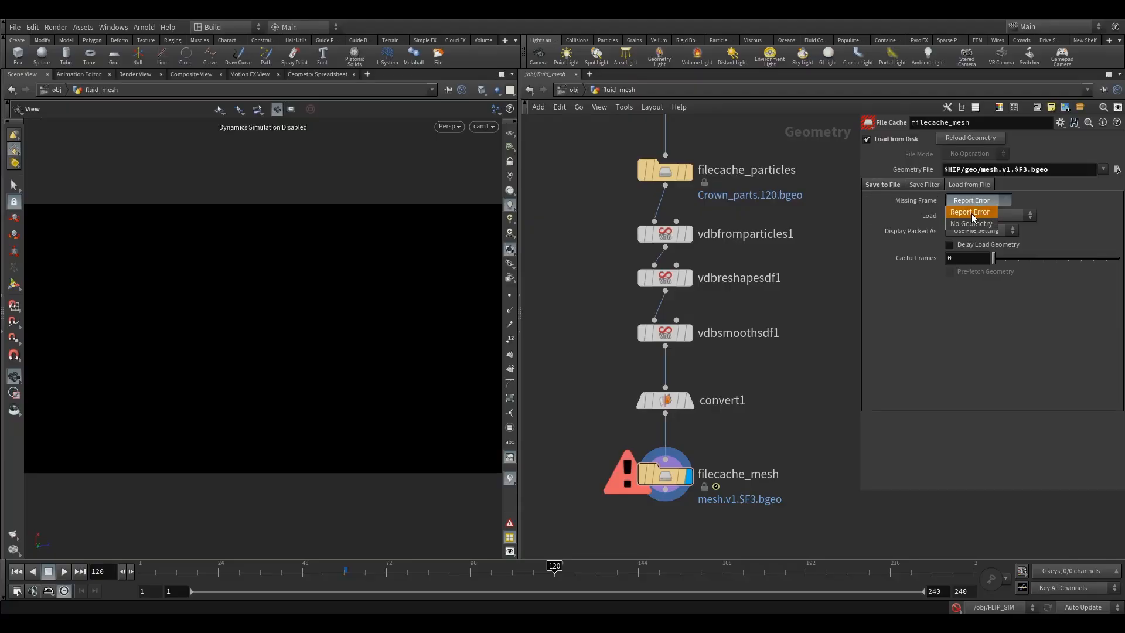
click(971, 214)
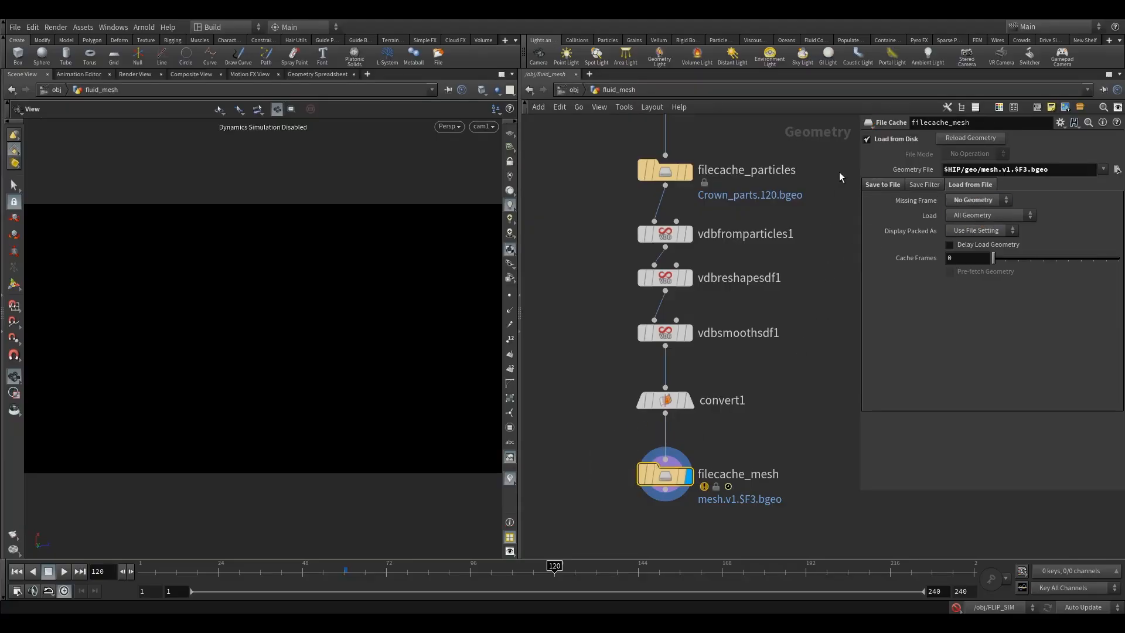
Step: Save the filecache_mesh geometry sequence to disk
click(881, 185)
click(891, 199)
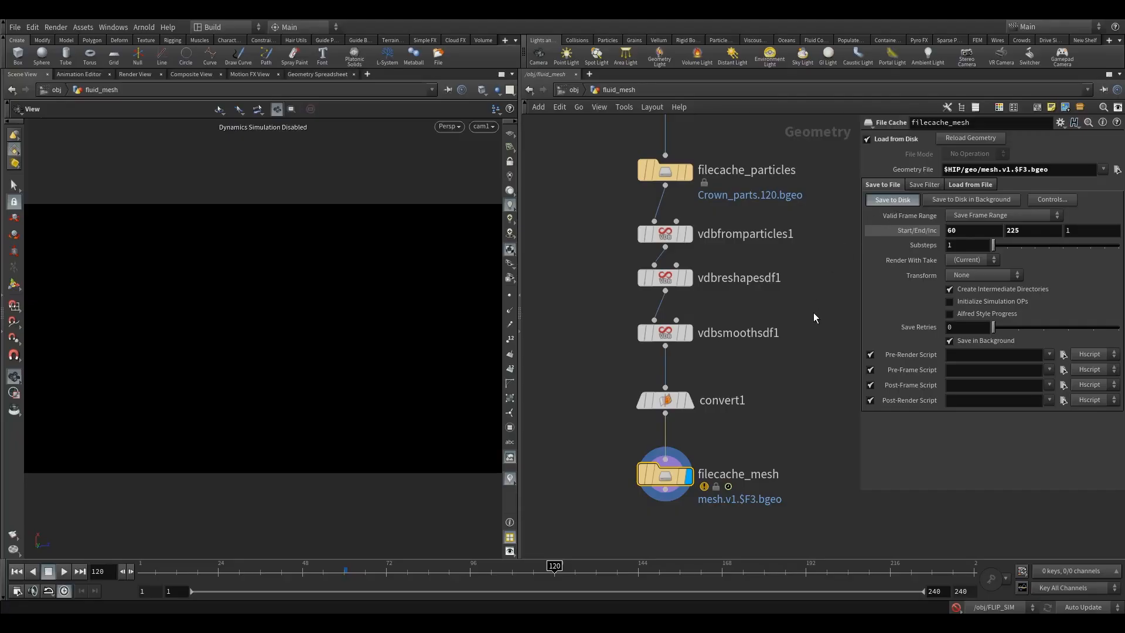